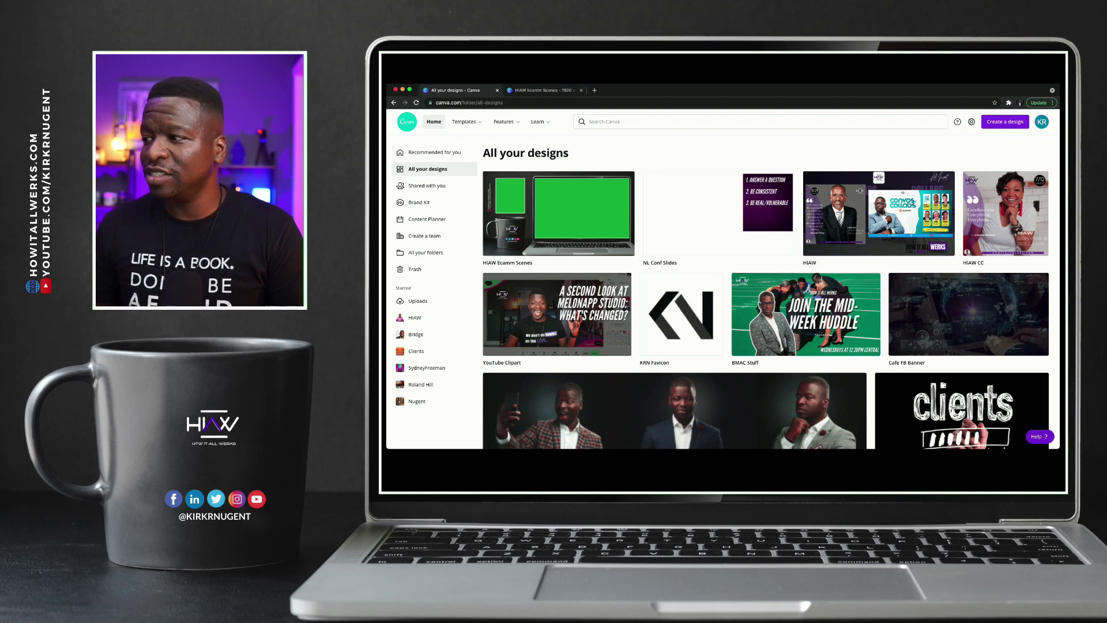
Create a new blank design with the recent custom size 1920 x 1080 px
left_click(1005, 122)
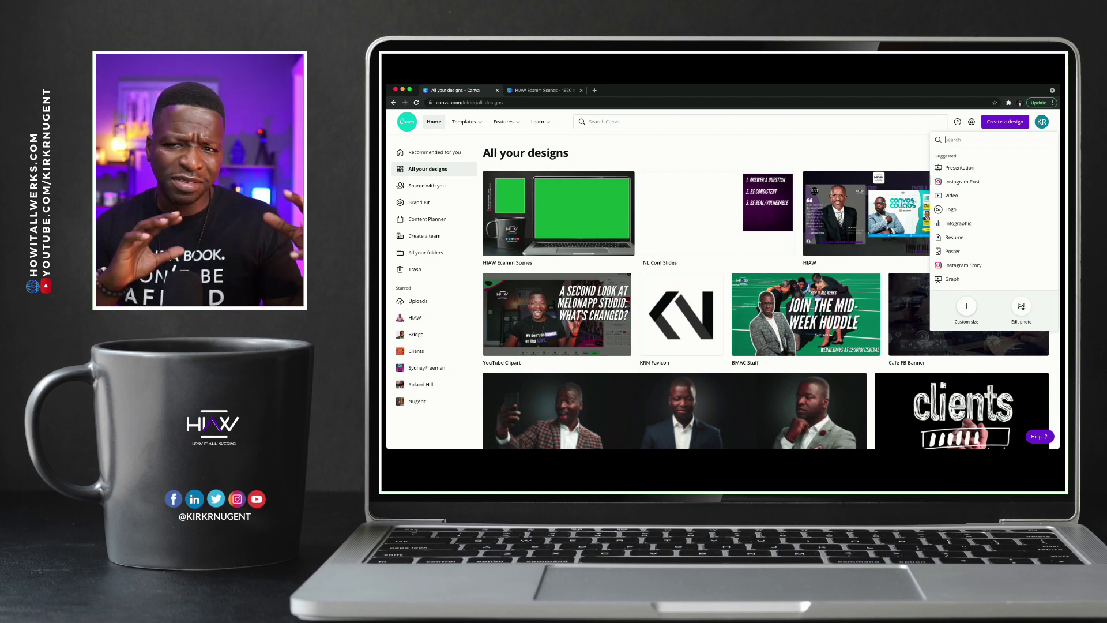
left_click(967, 305)
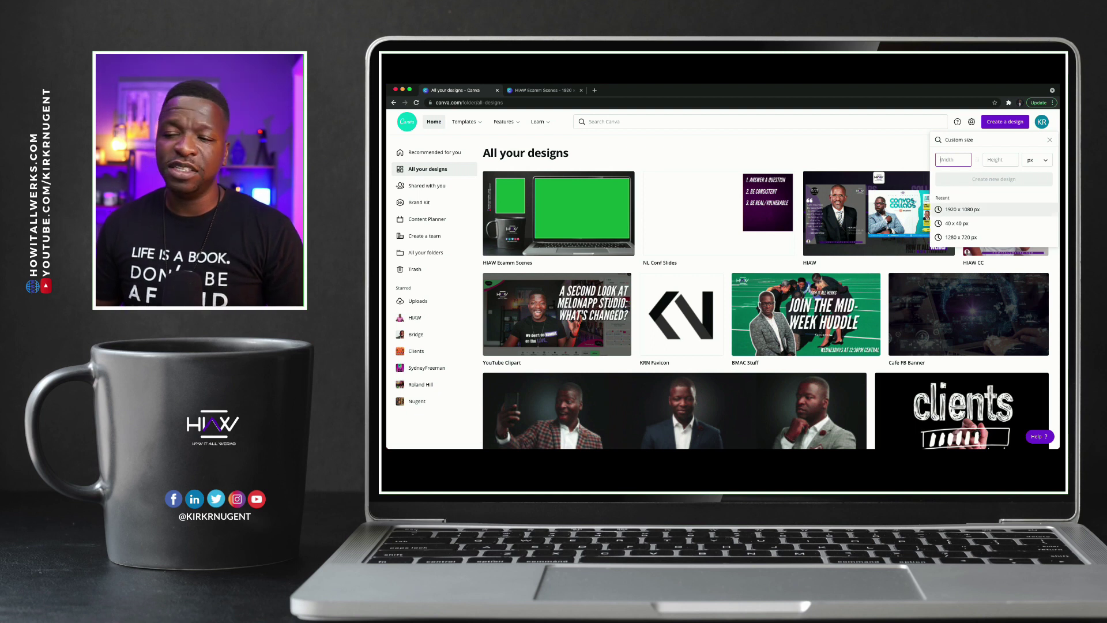
left_click(962, 210)
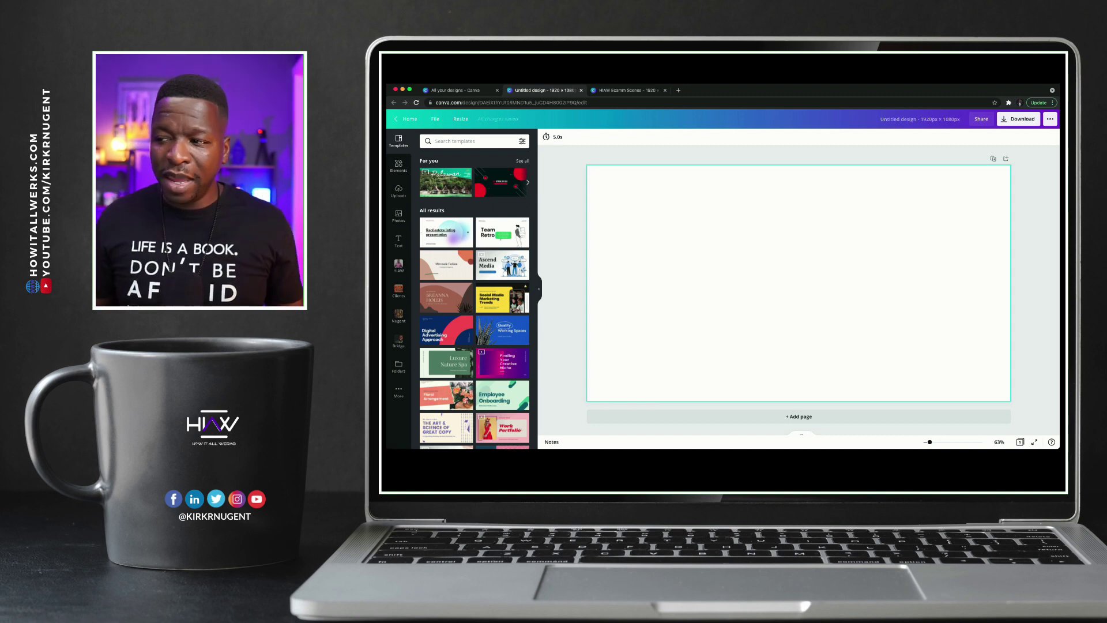
left_click(799, 283)
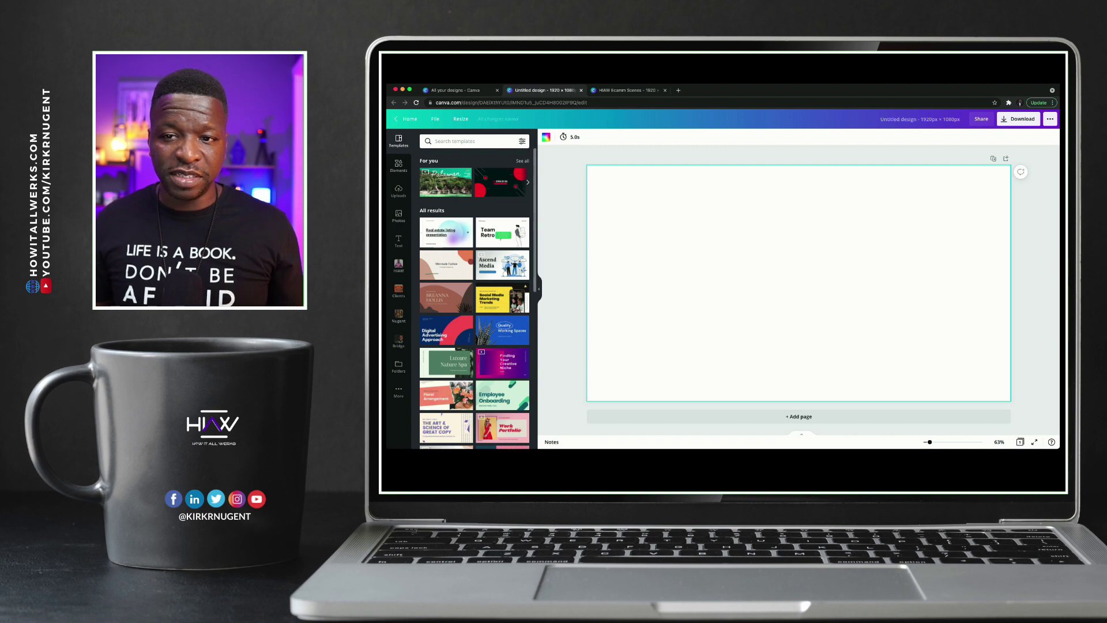
Set the recently used photo of a blank-screen laptop with a dark mug and books as the page background
left_click(398, 215)
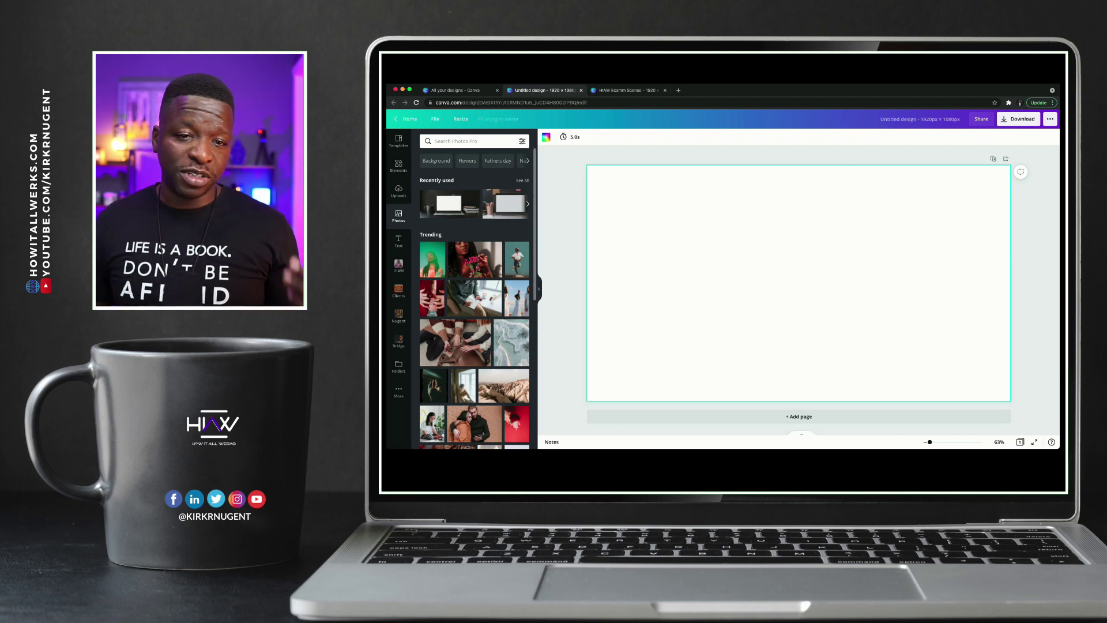
left_click(522, 181)
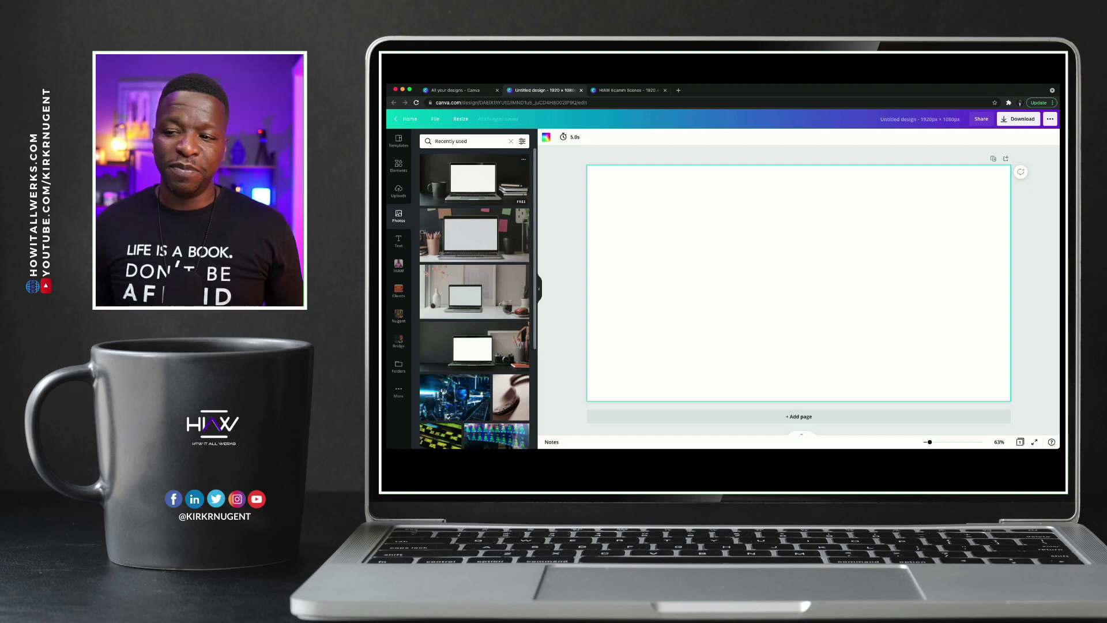
left_click(474, 179)
key("Delete")
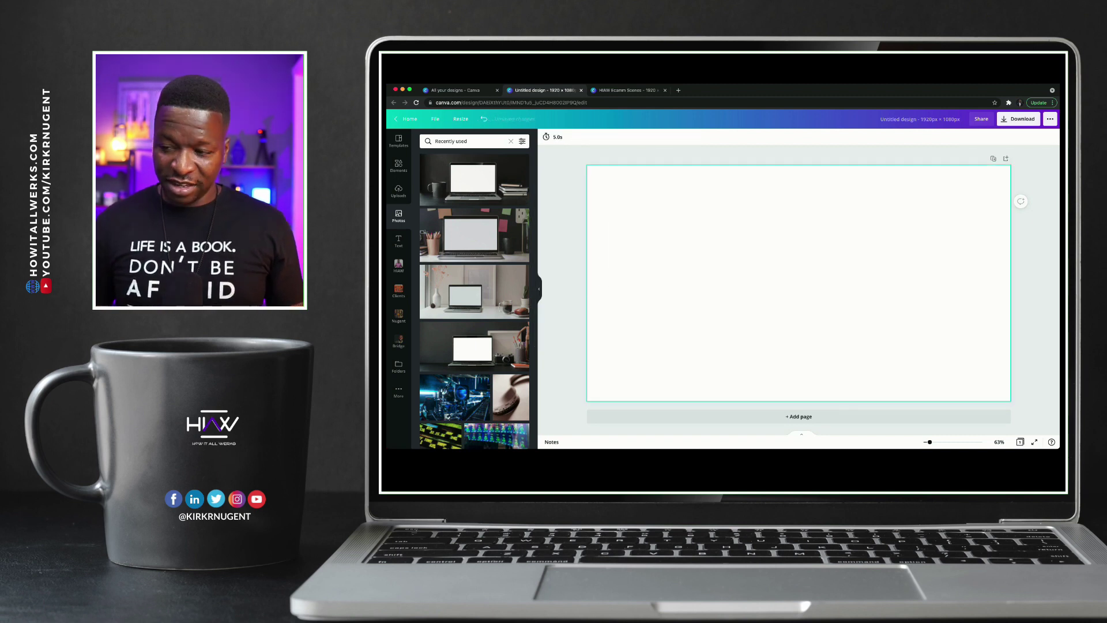
left_click_drag(474, 179, 600, 204)
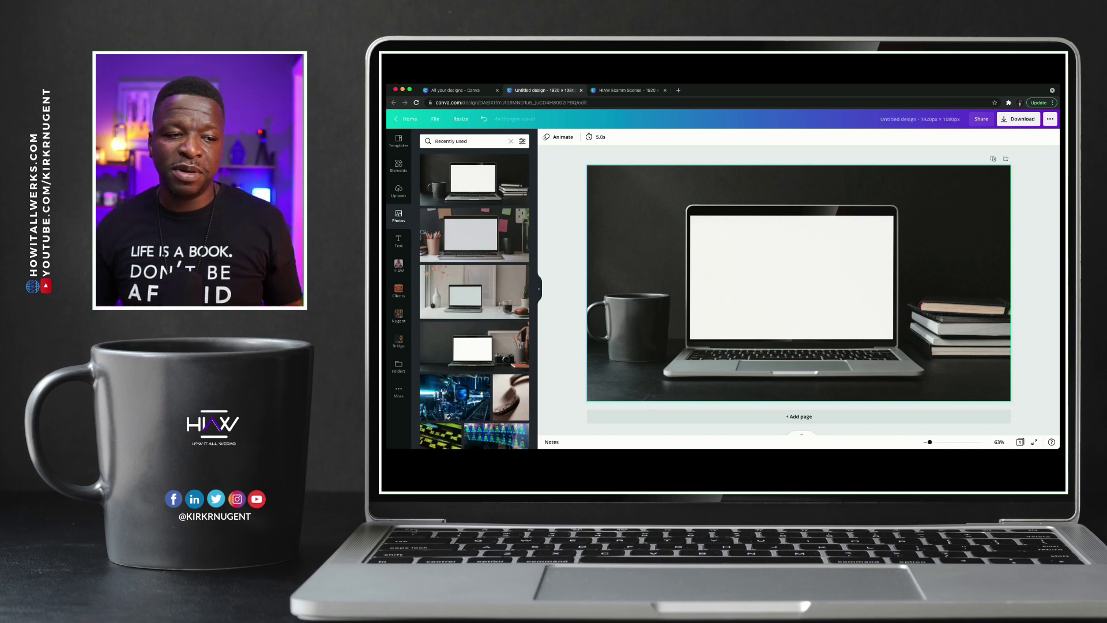
Enlarge and reposition the background photo's crop so the mug and laptop fill the page and the books fall outside it
double_click(799, 283)
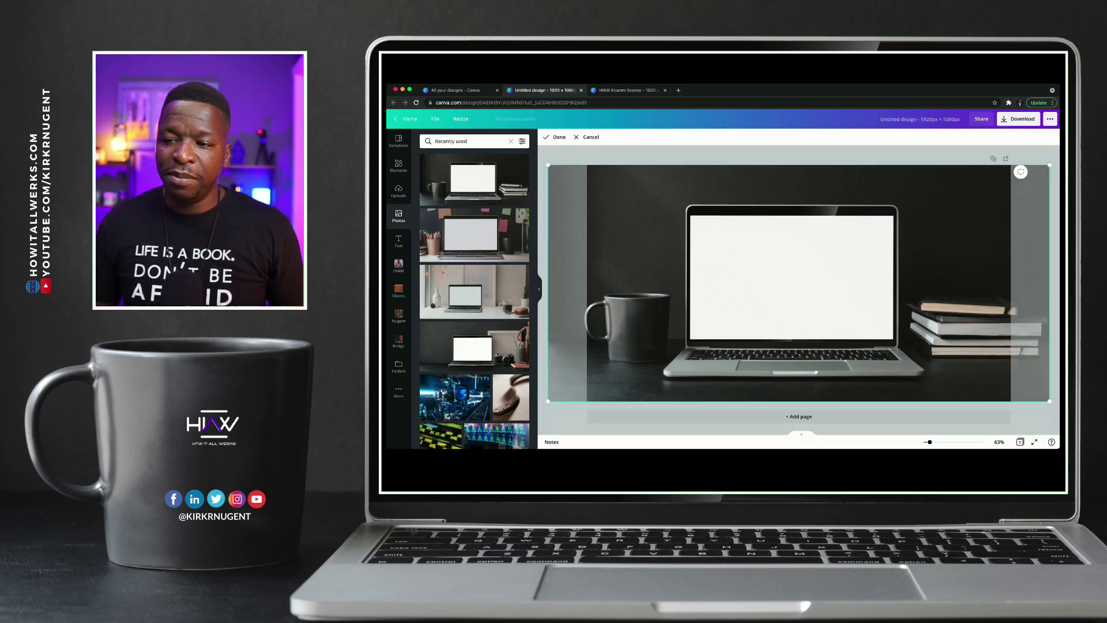
left_click_drag(548, 165, 446, 117)
left_click_drag(739, 259, 867, 279)
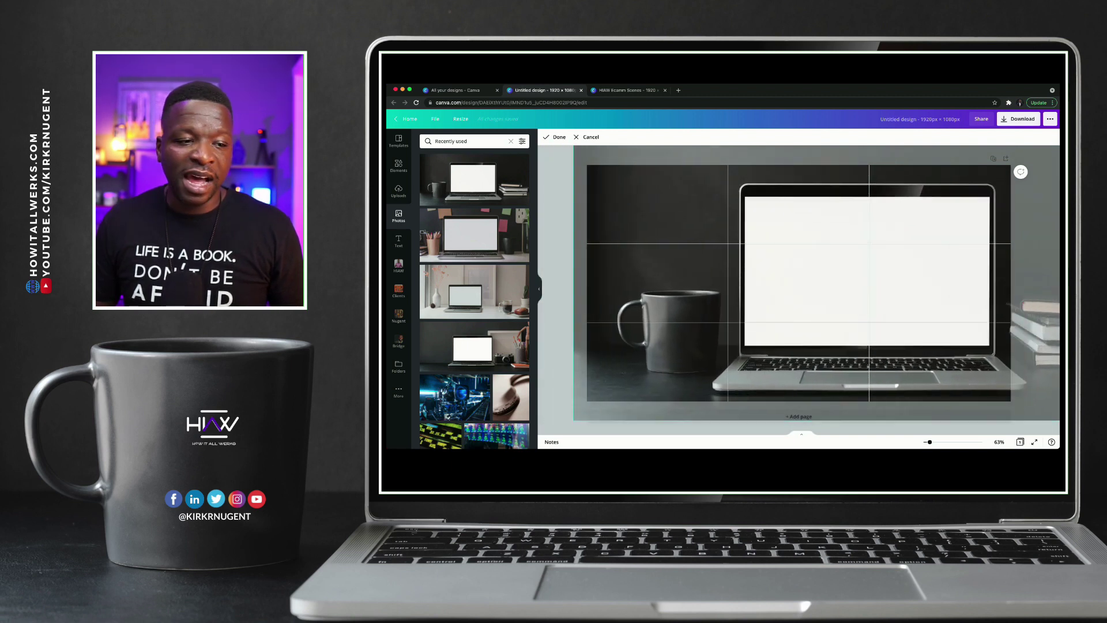
left_click_drag(866, 278, 871, 280)
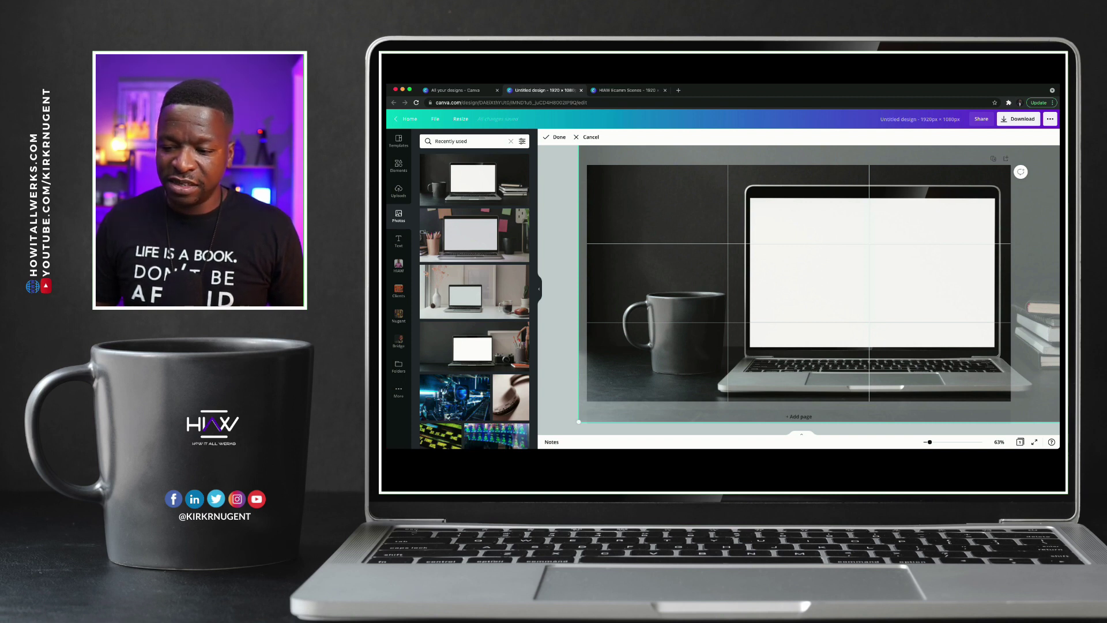
left_click_drag(579, 422, 547, 437)
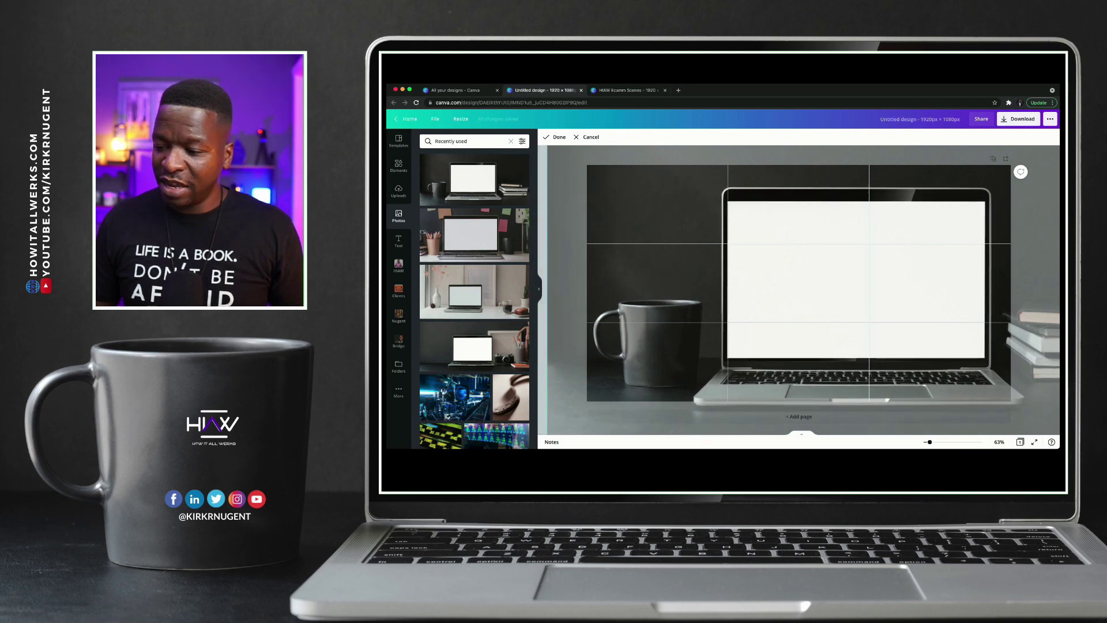
left_click_drag(799, 288, 799, 279)
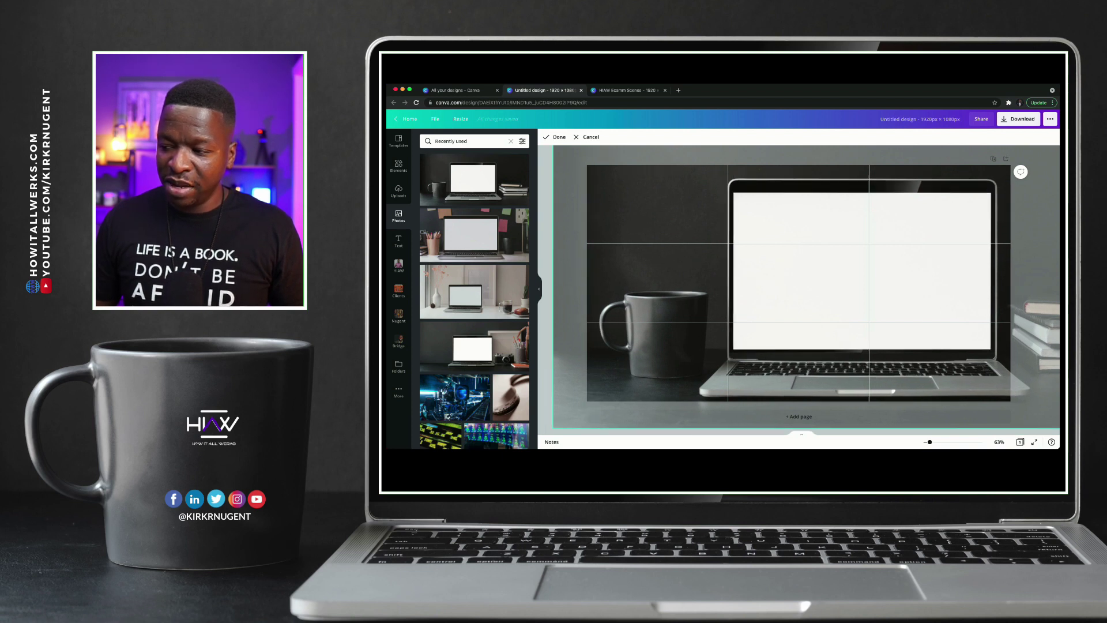
key("Return")
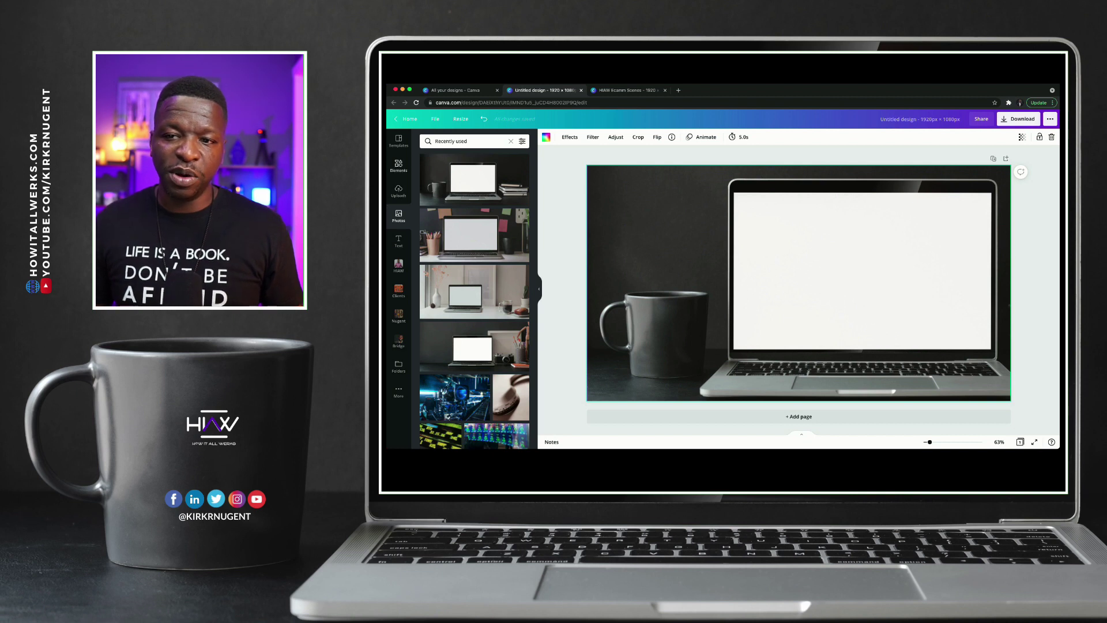
Add a solid square shape and stretch it to cover the laptop's white screen
left_click(398, 165)
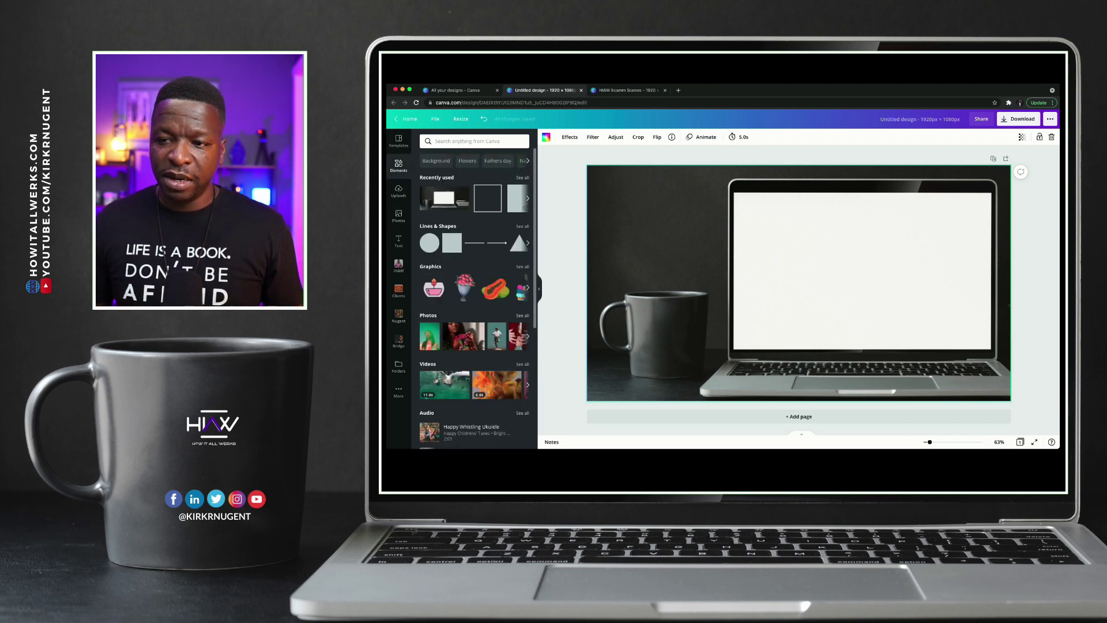
left_click(517, 199)
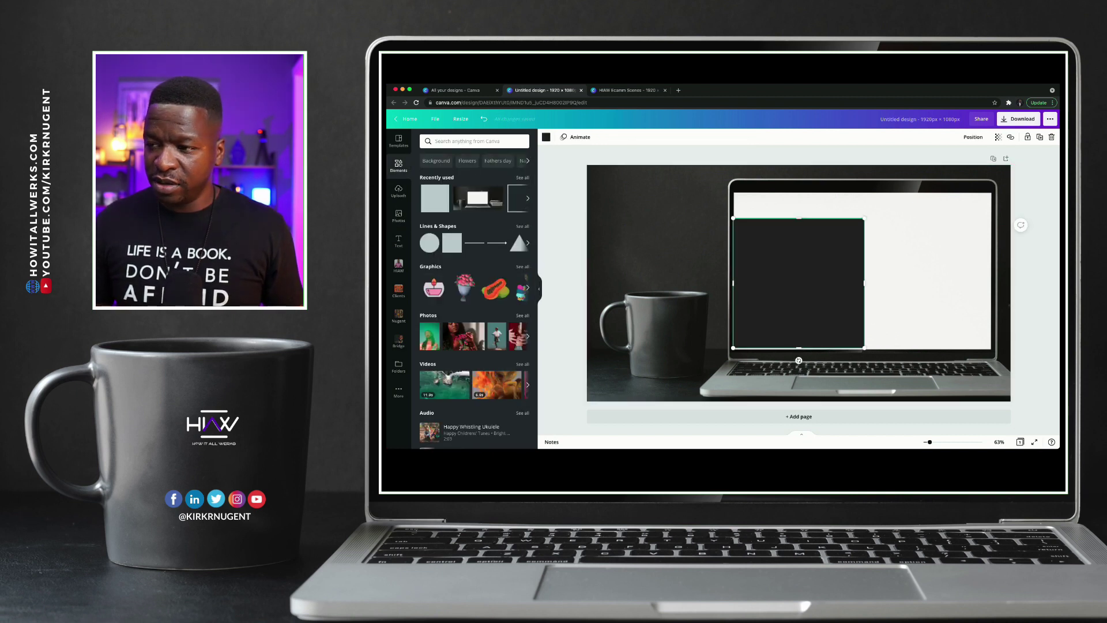
left_click_drag(799, 283, 798, 257)
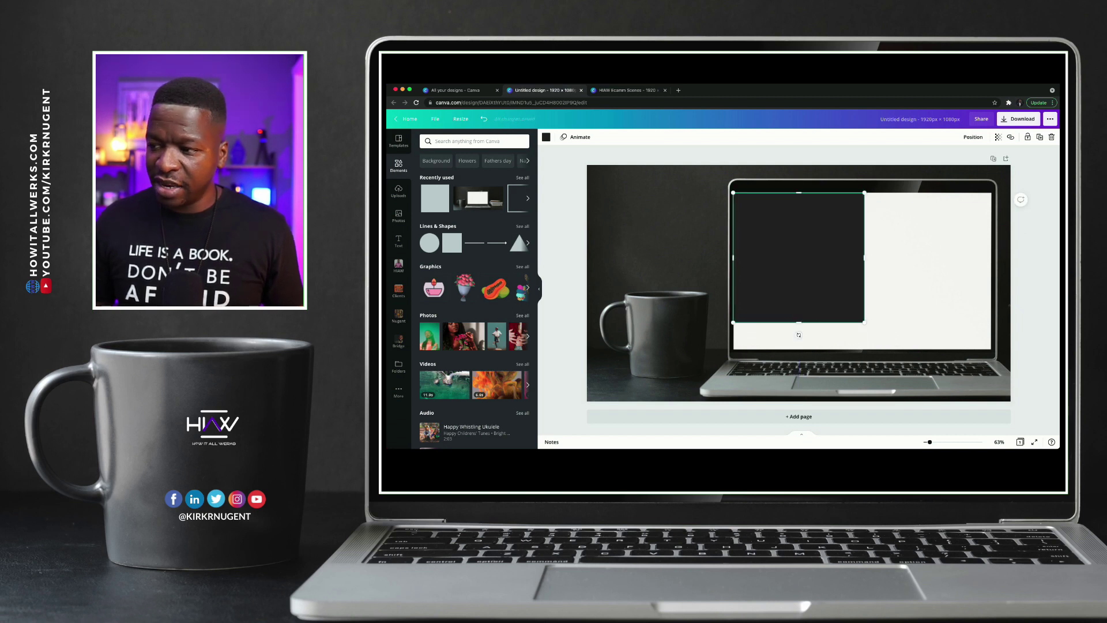
left_click_drag(864, 271, 991, 278)
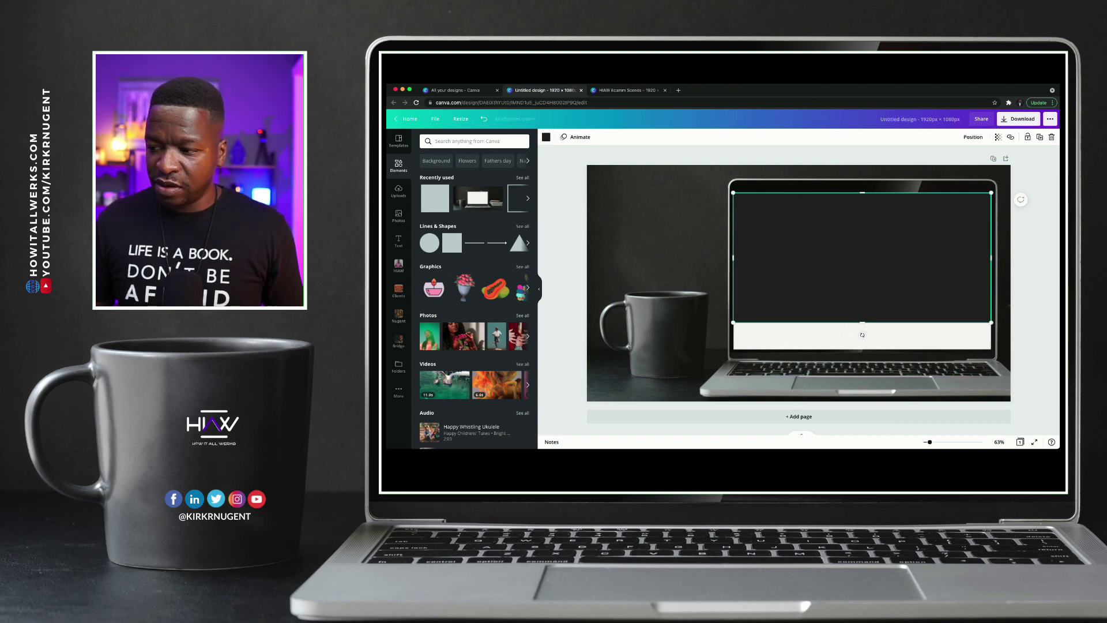
left_click_drag(862, 322, 862, 350)
left_click(877, 378)
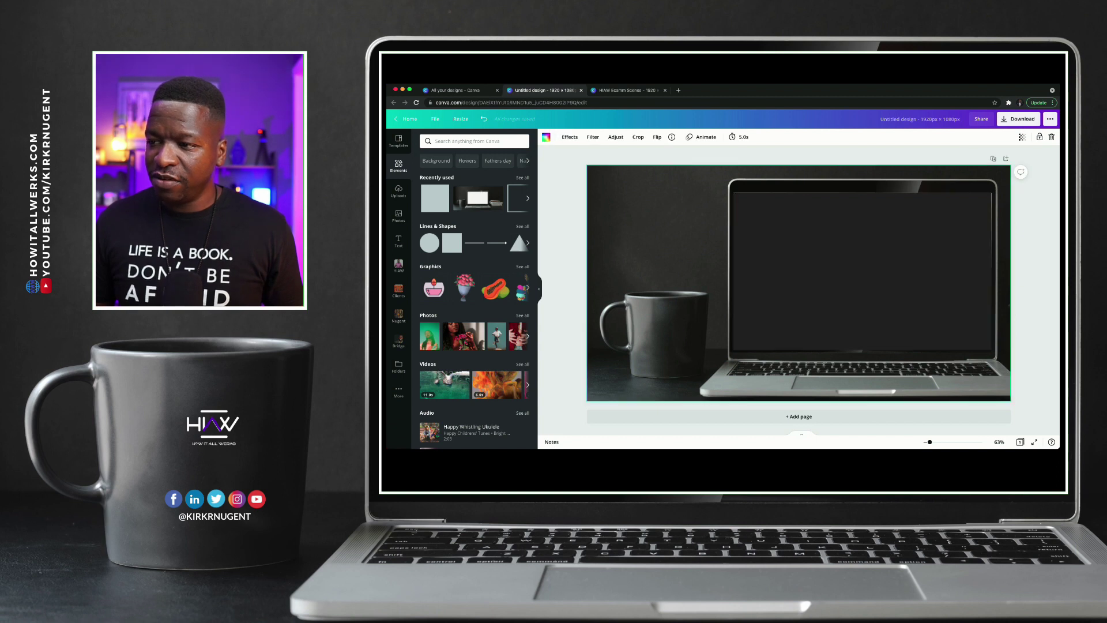
Extend the dark rectangle's upper edge slightly to meet the top of the laptop screen
left_click(862, 348)
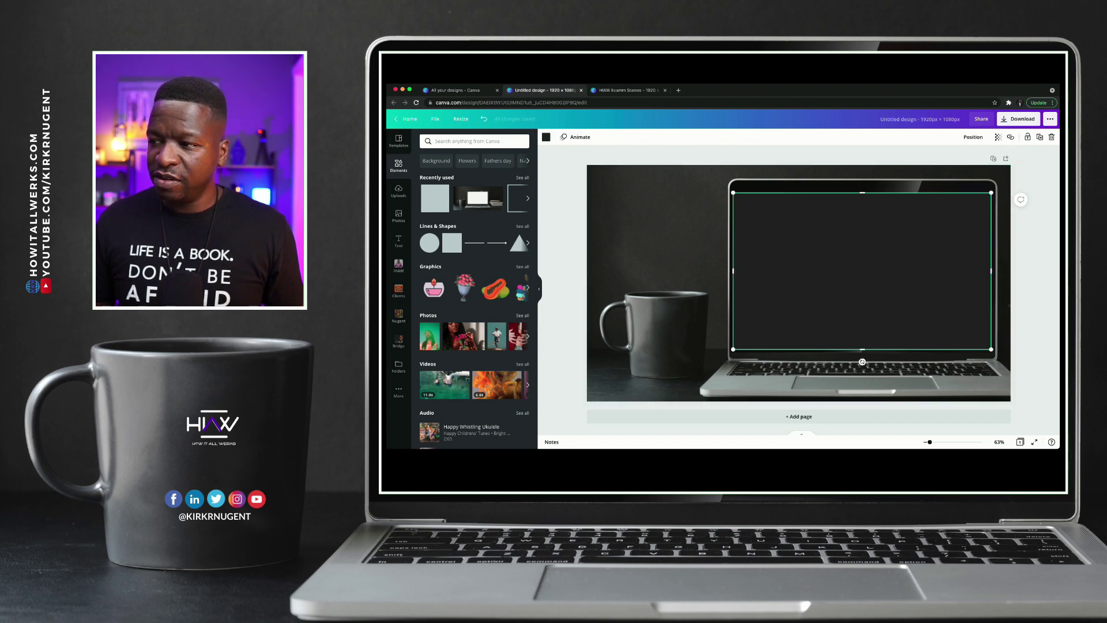
left_click_drag(863, 193, 862, 192)
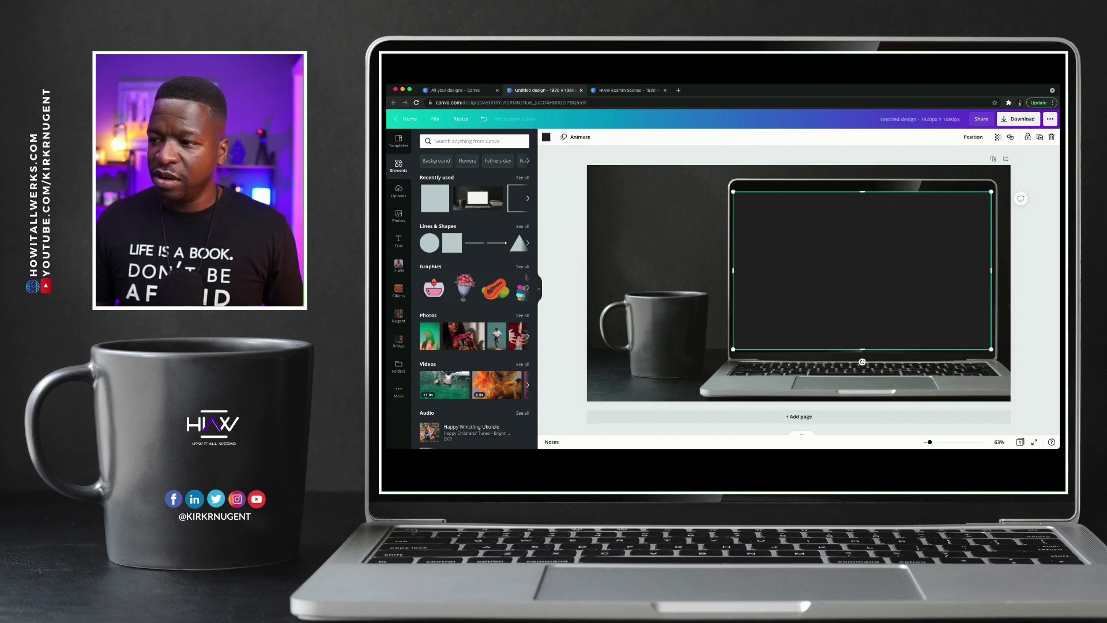
left_click(863, 185)
left_click(863, 199)
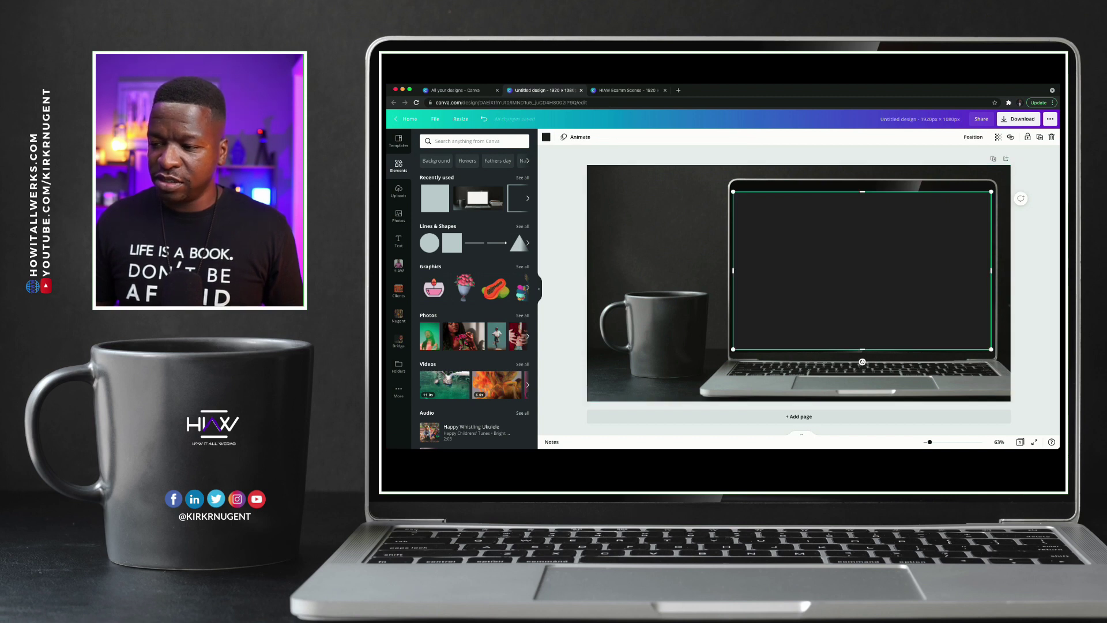
left_click(864, 184)
left_click(863, 208)
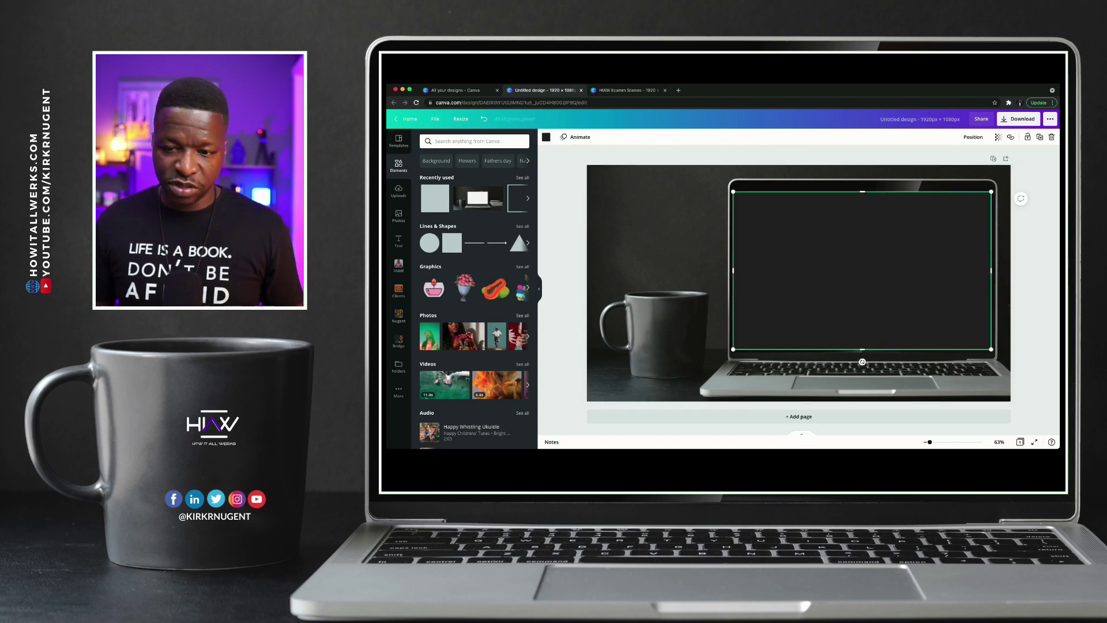
Add a square outline, park it above the mug, and recolor the dark rectangle on the laptop screen dark green
left_click(518, 198)
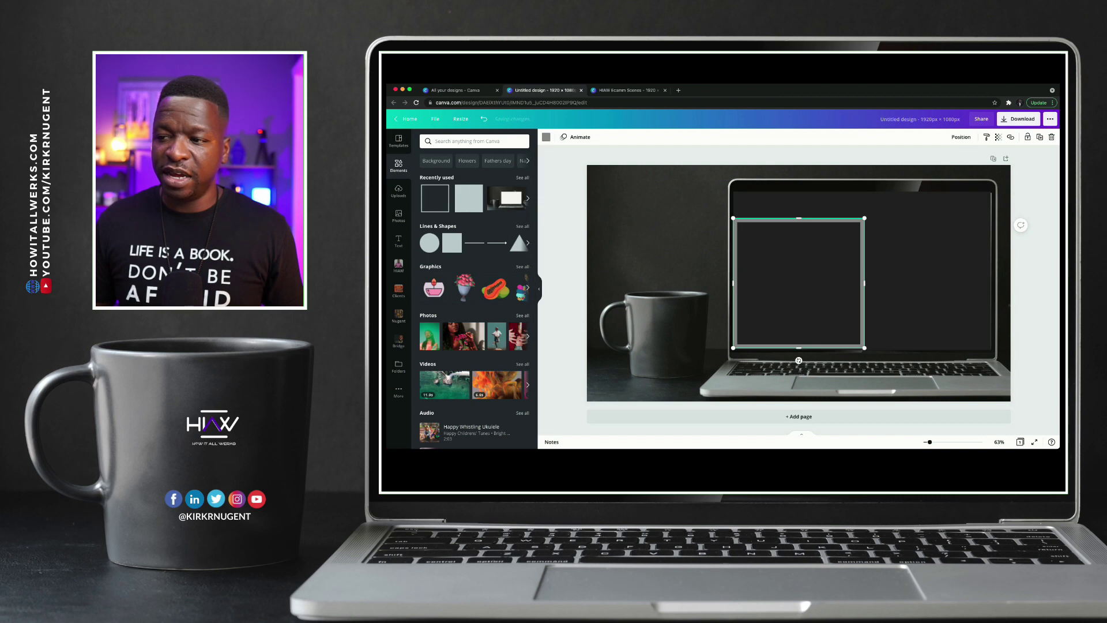
left_click_drag(799, 282, 688, 273)
left_click(819, 272)
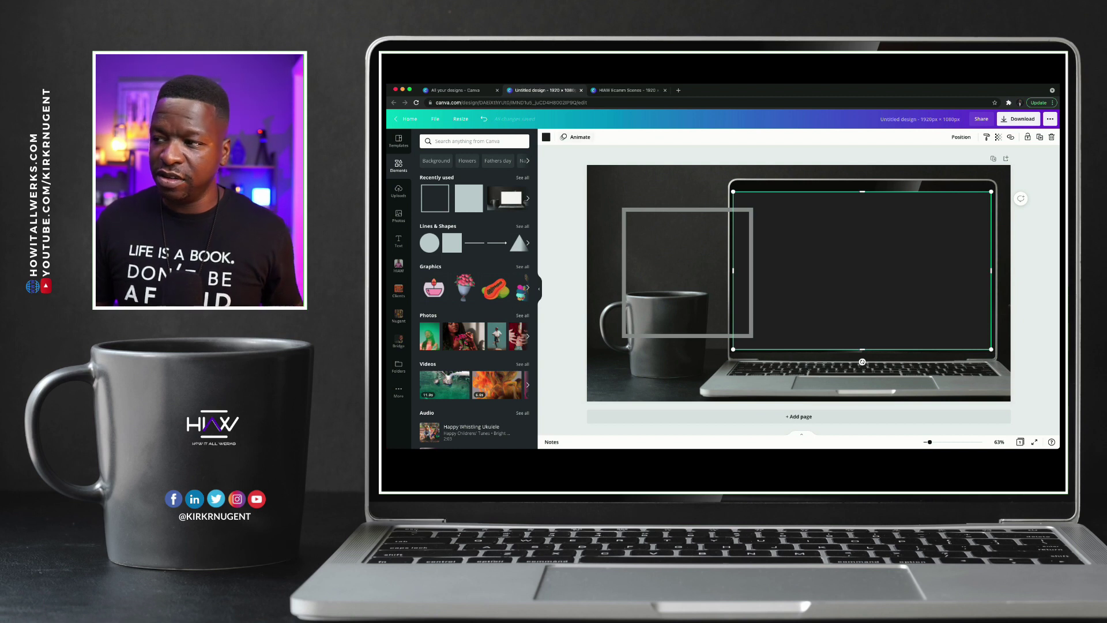
left_click(546, 136)
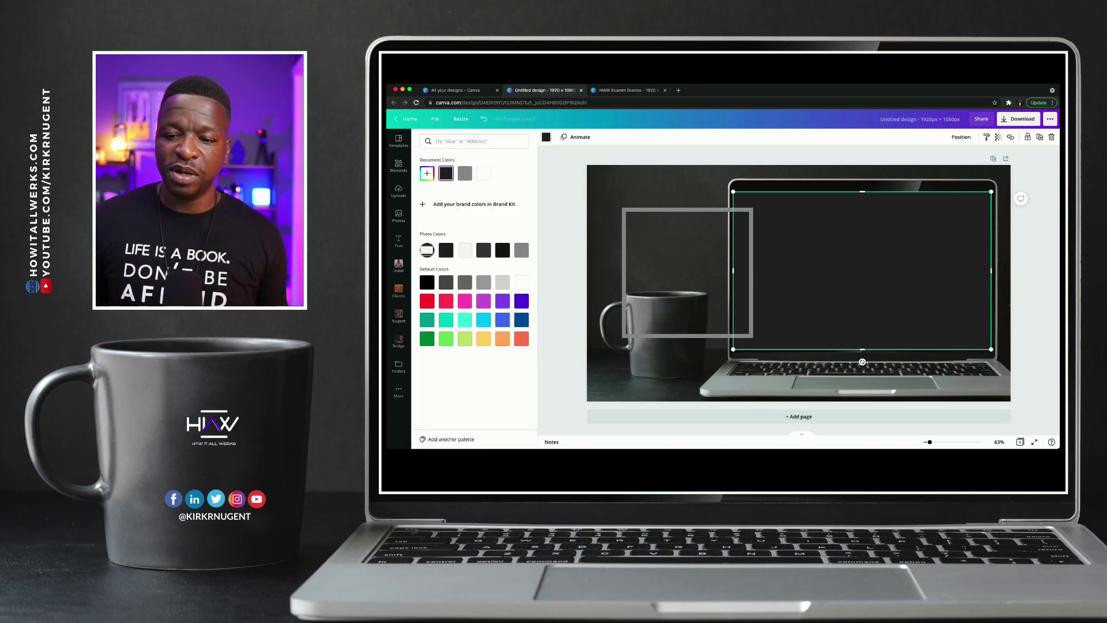
left_click(427, 338)
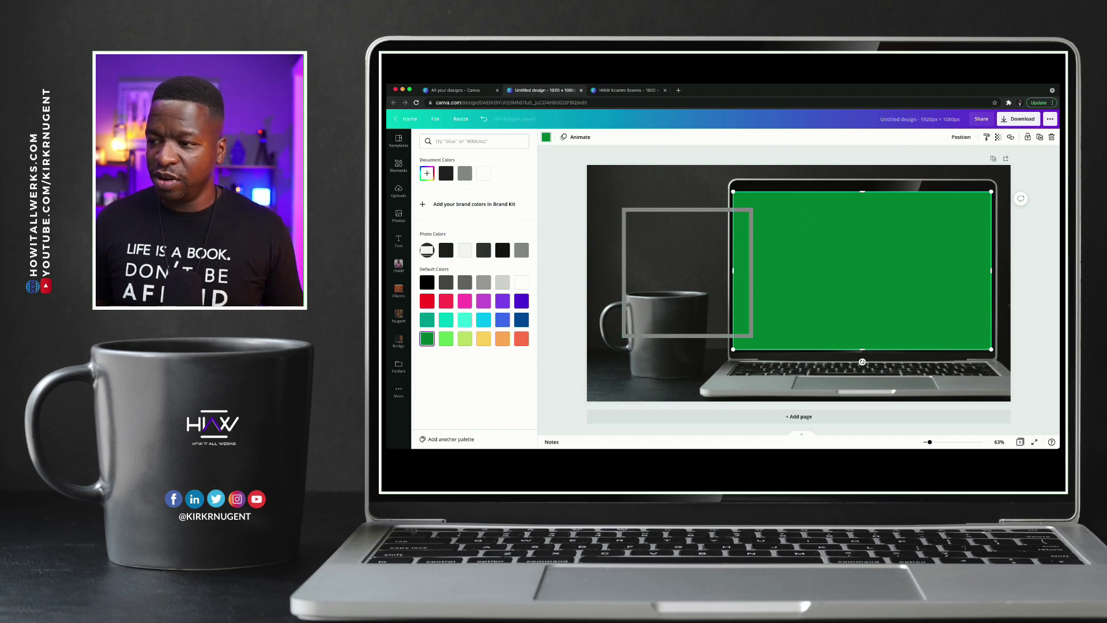
Move the square outline clear of the laptop and trim the green rectangle's left edge to the screen's border
left_click_drag(688, 273, 659, 306)
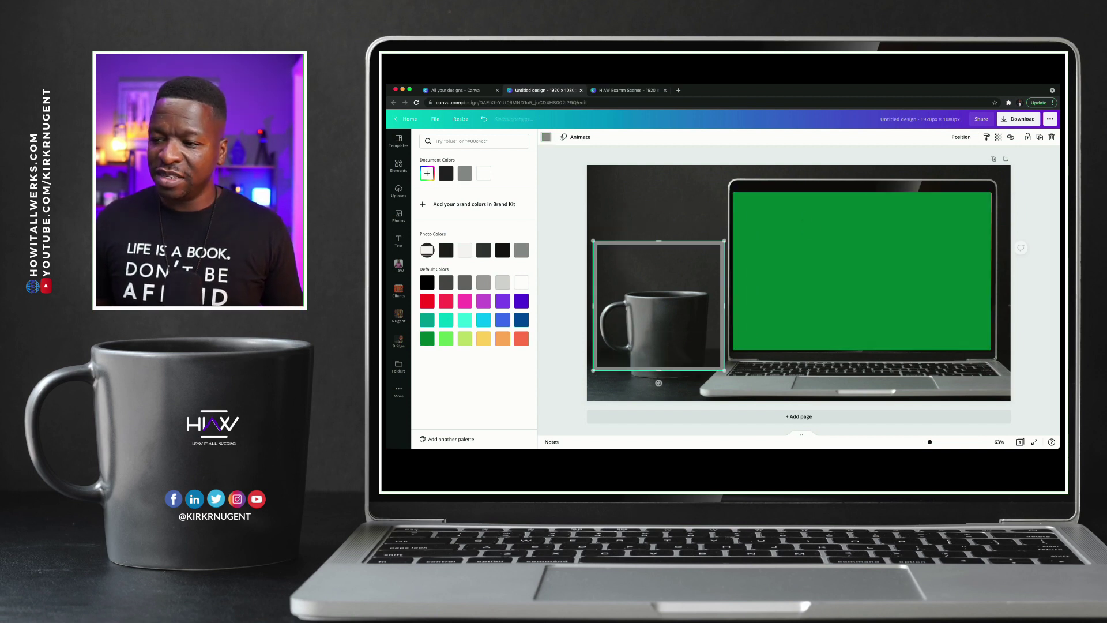
left_click(742, 337)
left_click_drag(733, 271, 735, 271)
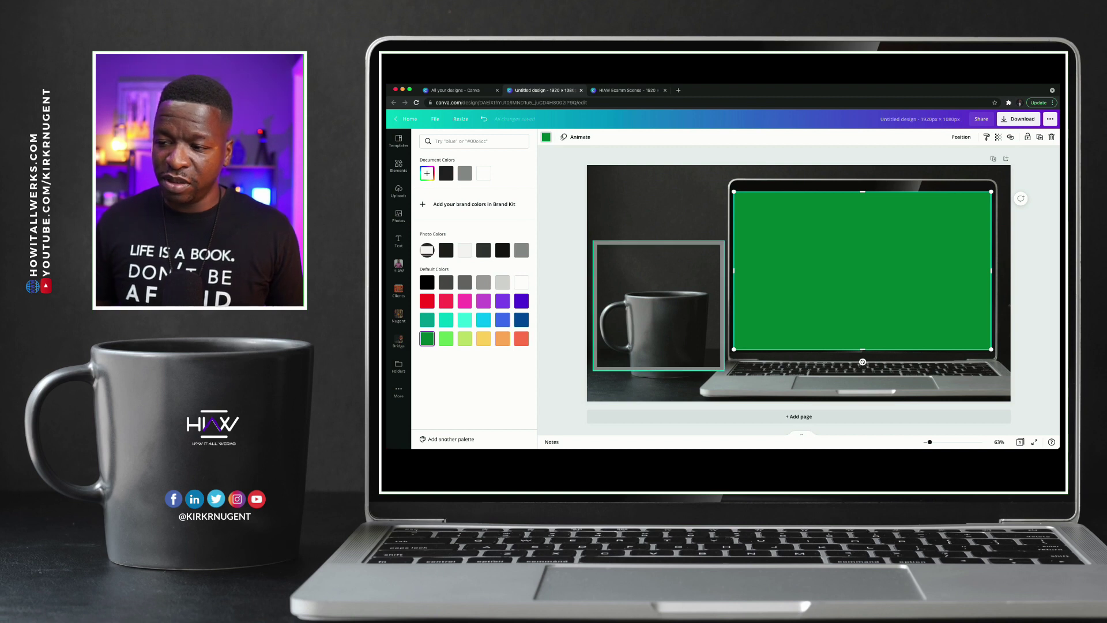
Shrink the square outline to thin its border, then stretch it to frame the green rectangle on the laptop screen
left_click_drag(669, 294, 755, 266)
left_click(807, 277)
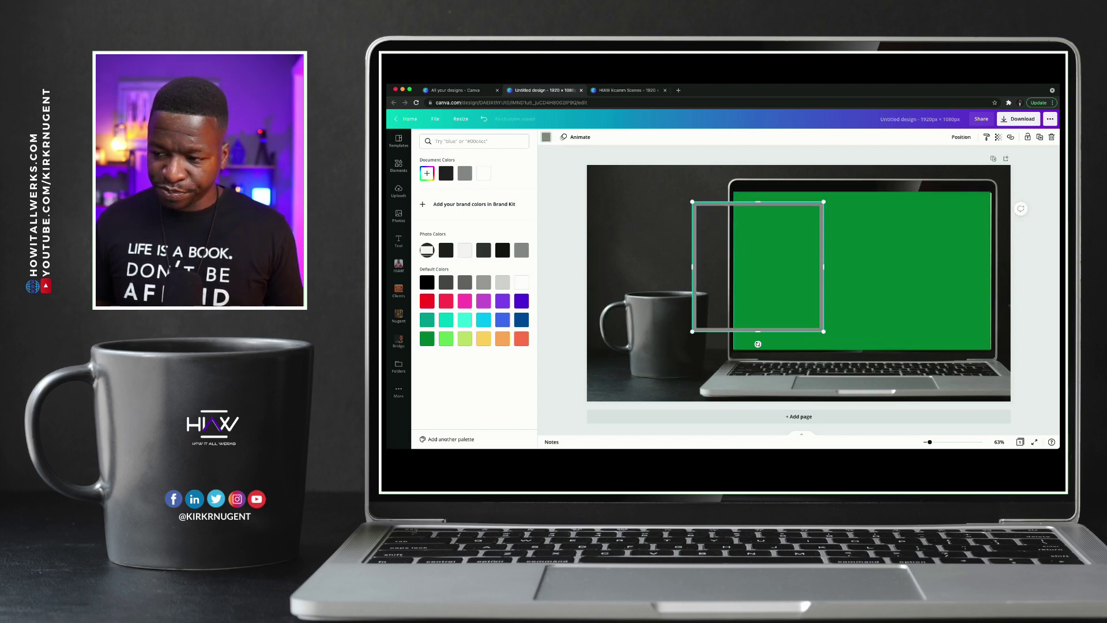
left_click_drag(692, 332, 766, 267)
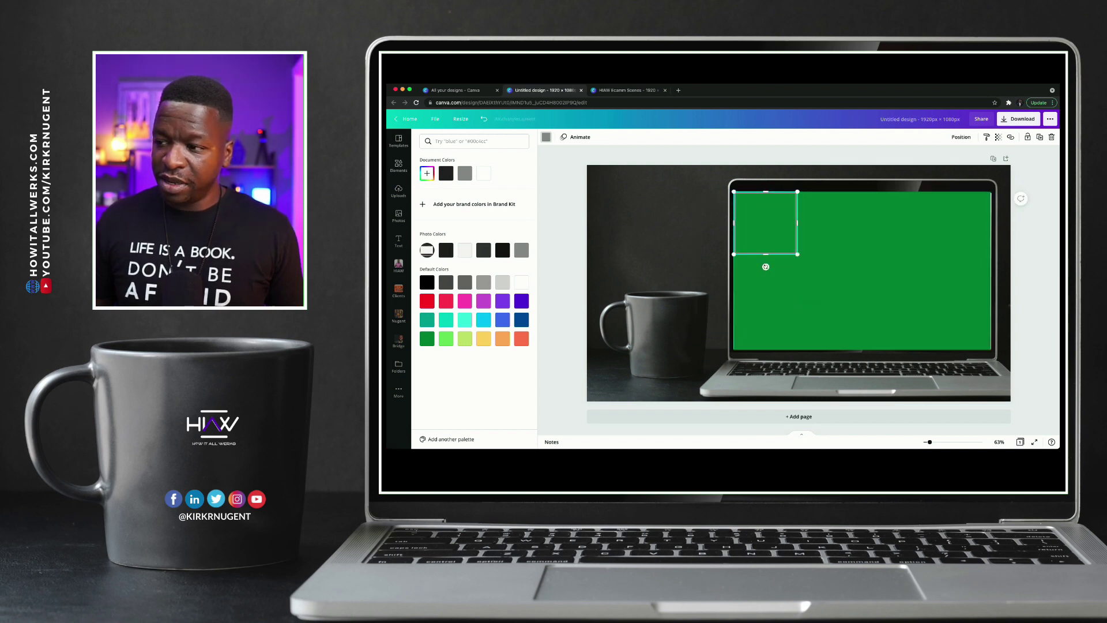
left_click_drag(798, 223, 991, 222)
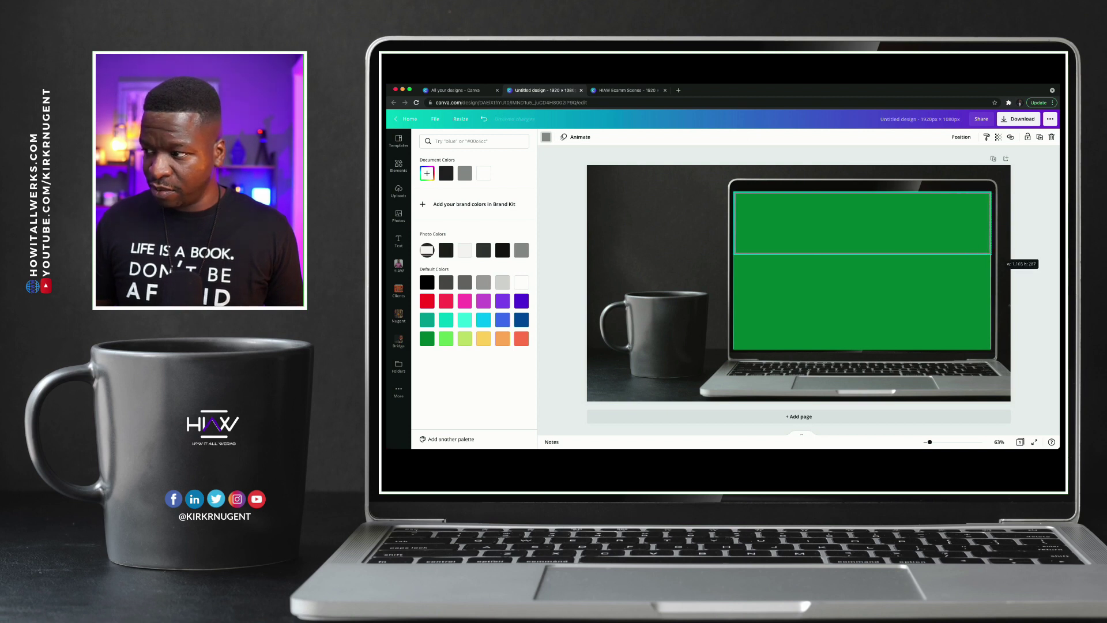
left_click_drag(862, 254, 862, 349)
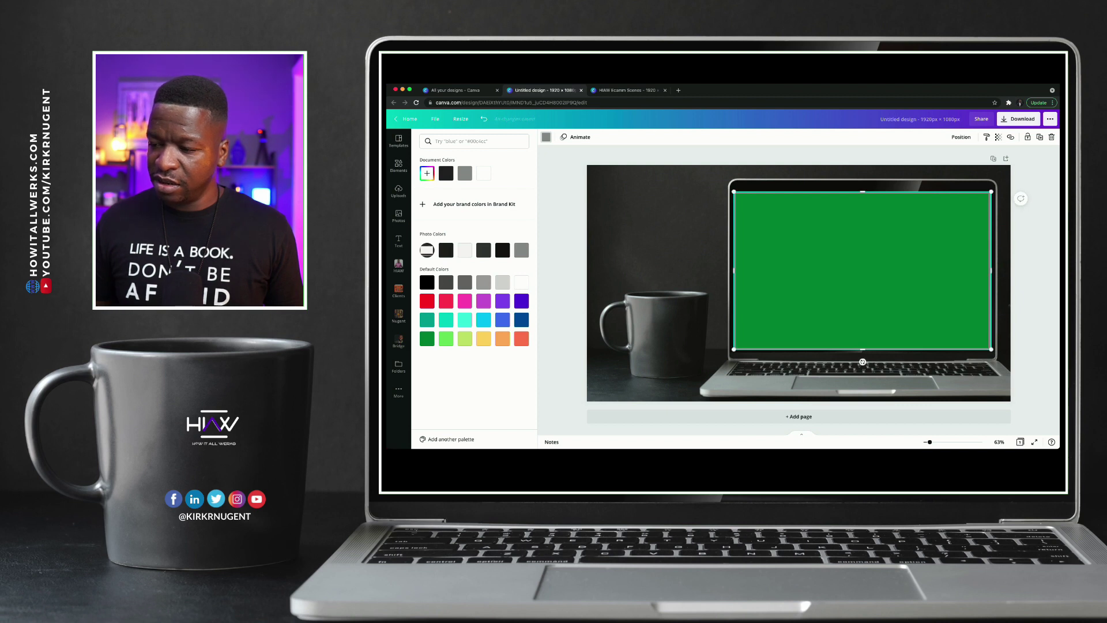
left_click(399, 165)
left_click(663, 243)
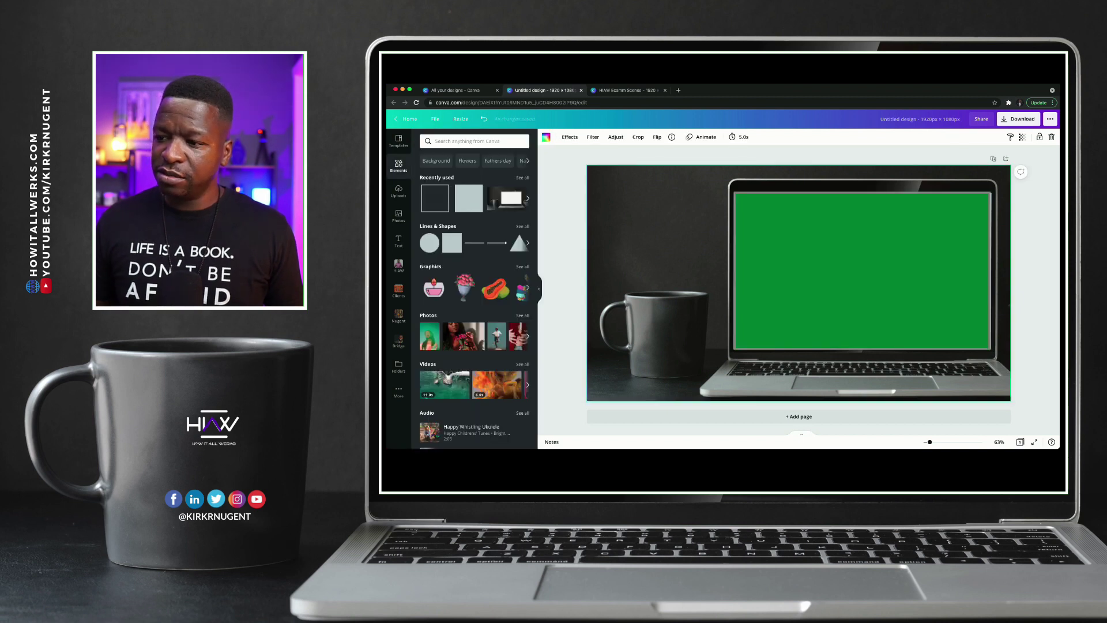
left_click(862, 272)
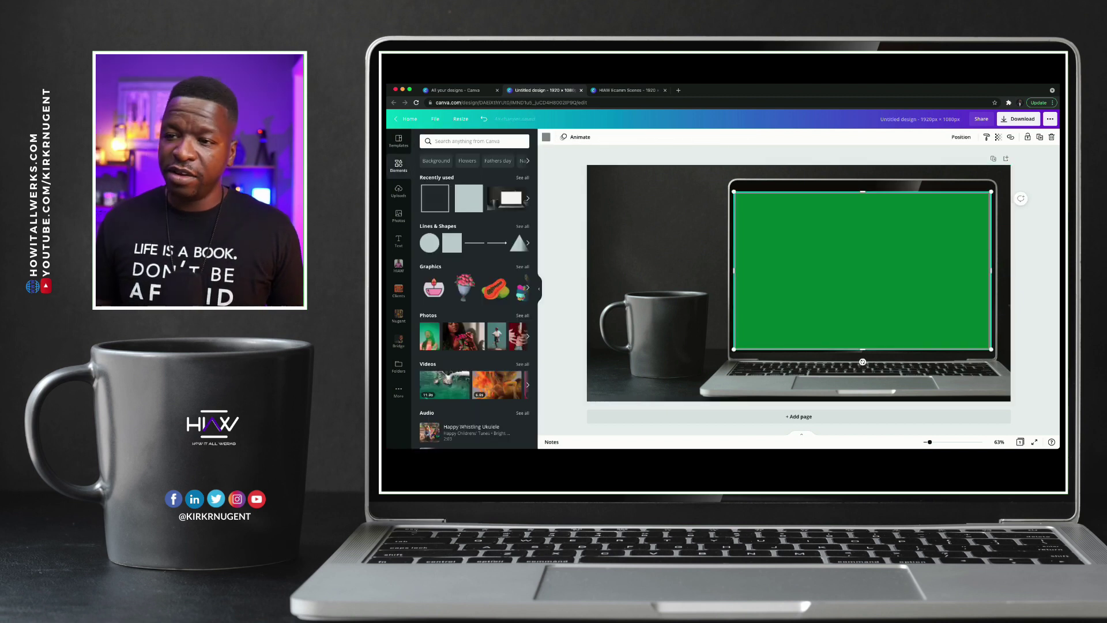
Recolor the outline framing the green rectangle on the laptop screen white and deselect it
left_click(546, 137)
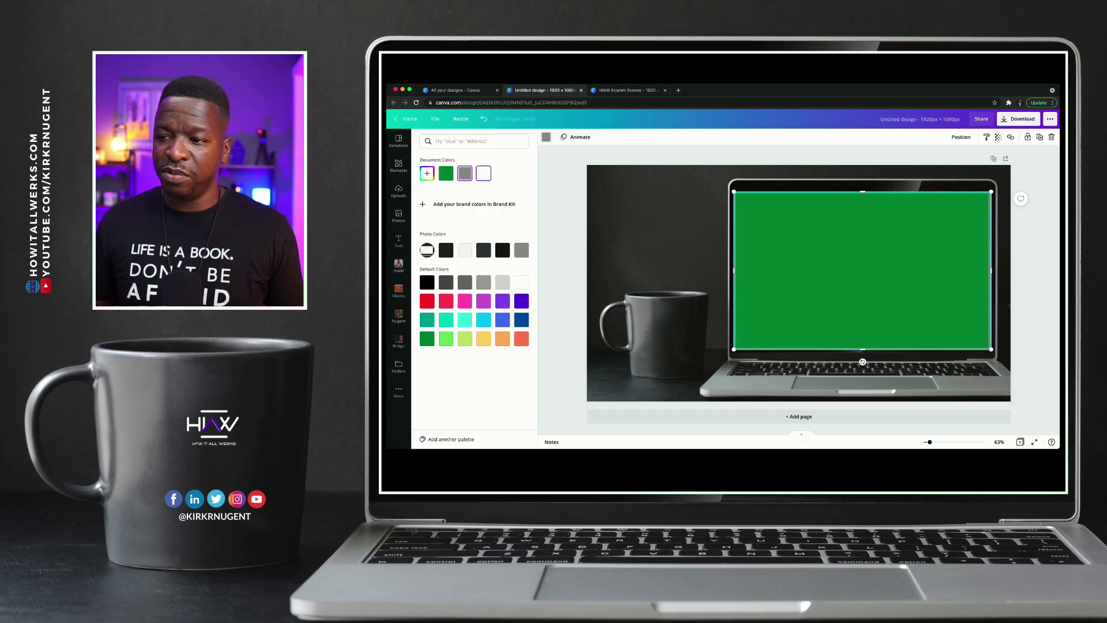
left_click(484, 173)
left_click(398, 165)
left_click(664, 242)
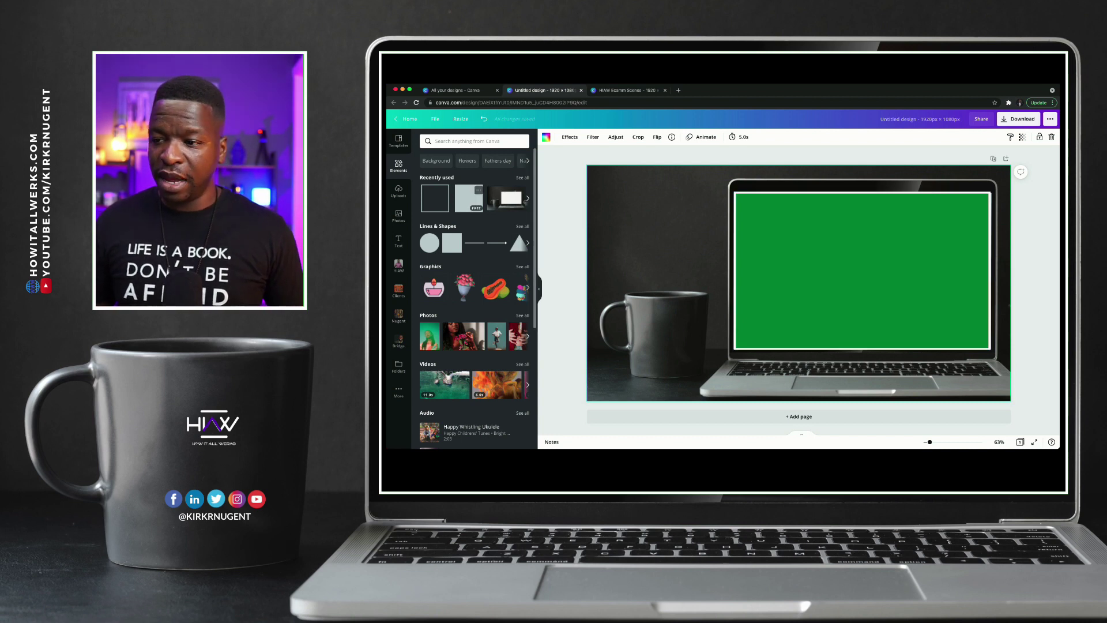
Add a filled square, shrink it into the space above the mug and narrow it to a portrait rectangle
left_click(469, 198)
left_click_drag(796, 360, 656, 283)
left_click_drag(593, 230, 614, 230)
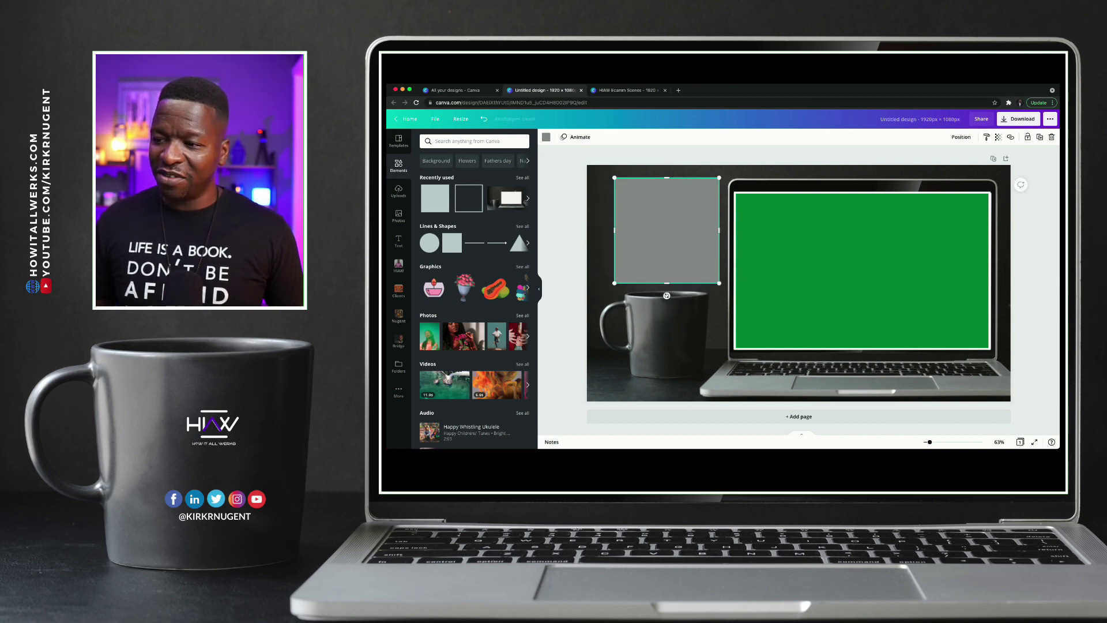
left_click_drag(719, 230, 708, 230)
left_click_drag(669, 231, 665, 231)
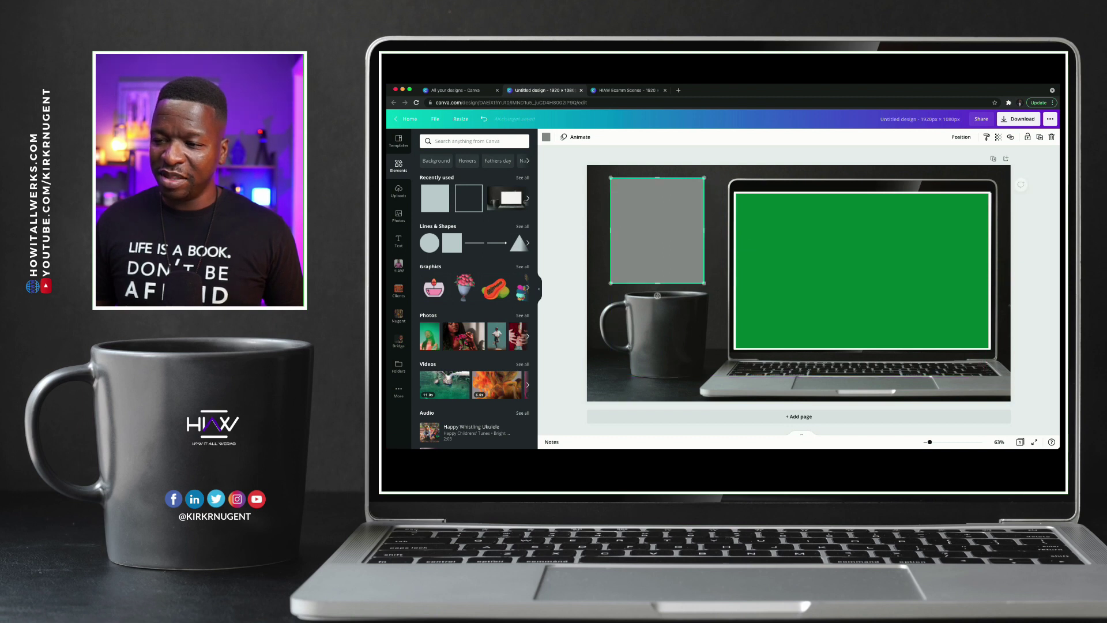
left_click(600, 231)
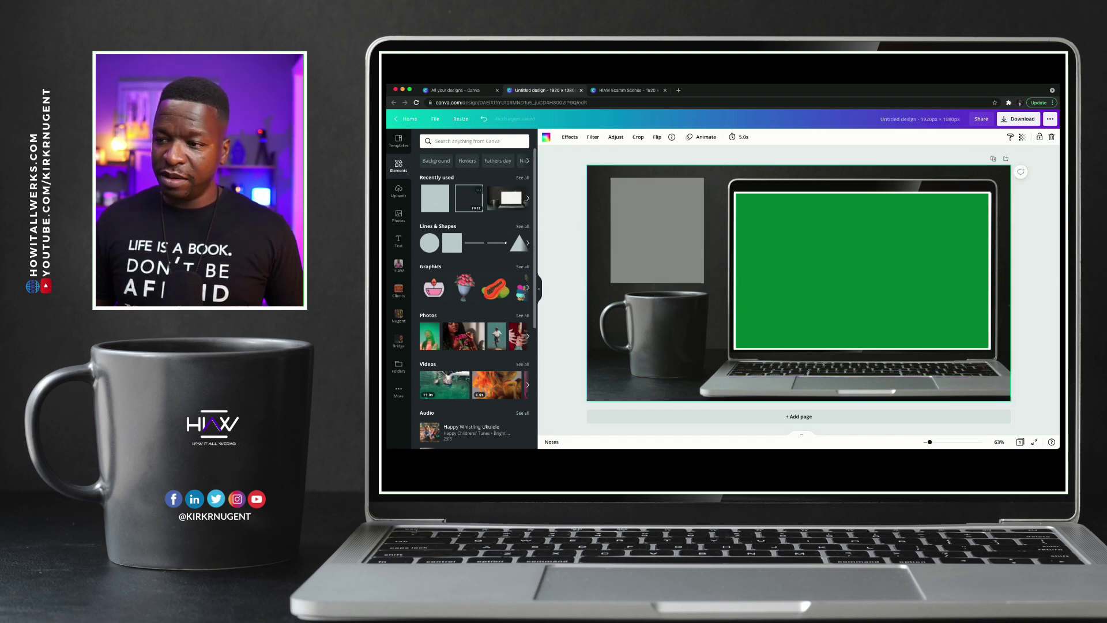
Add a square outline, shrink it, and recolor the gray rectangle above the mug the same dark green as the laptop screen
left_click(469, 197)
left_click_drag(865, 348, 804, 287)
left_click(675, 242)
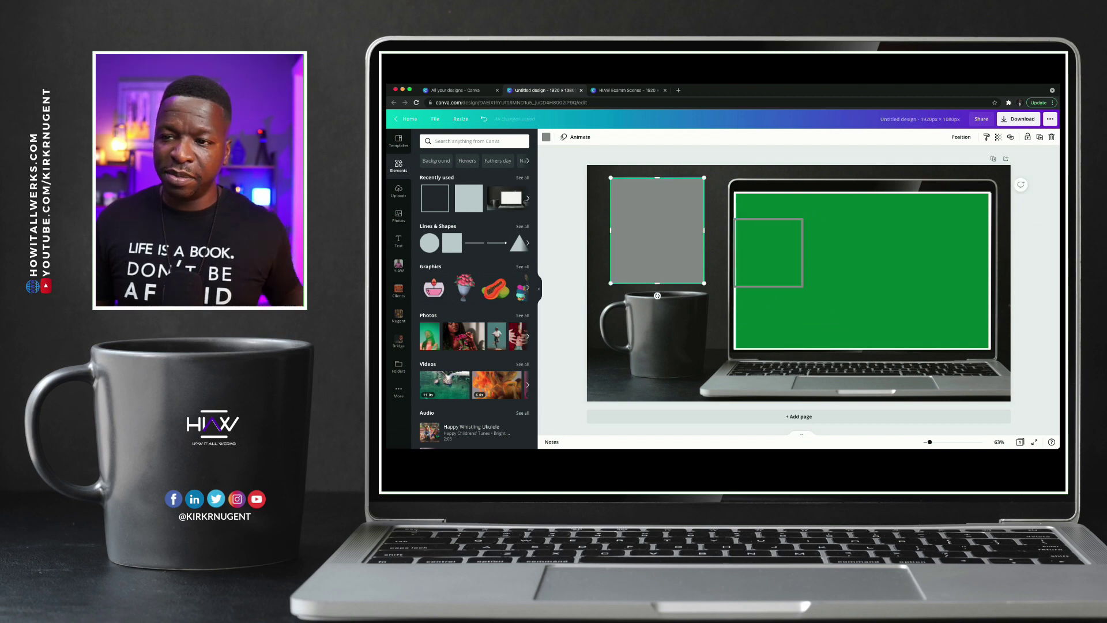
left_click(546, 136)
left_click(445, 173)
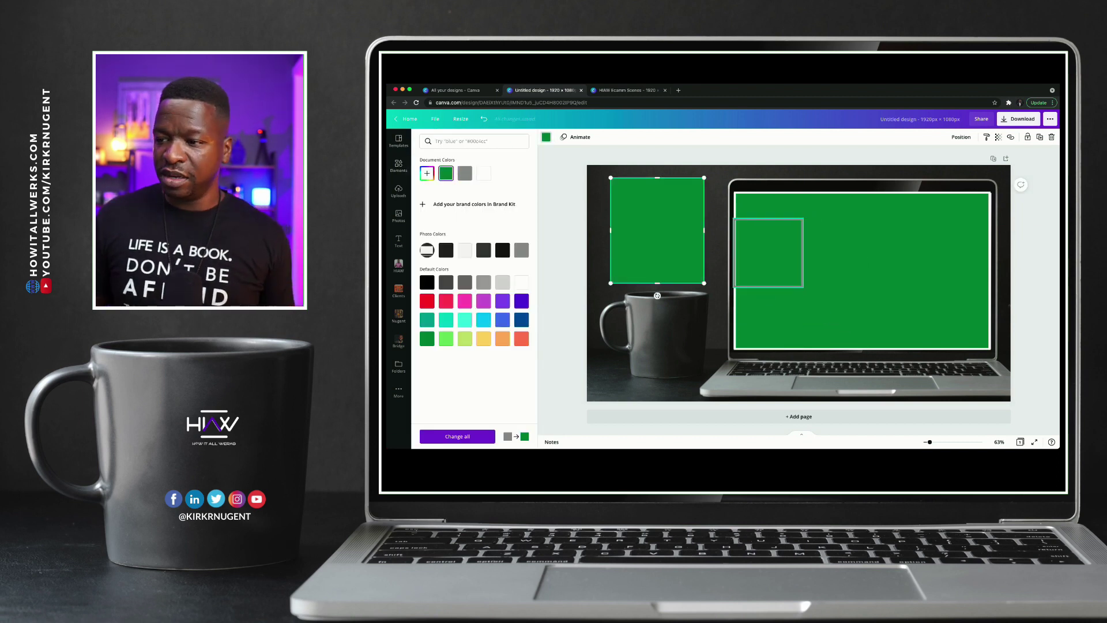
Recolor the small square outline white and fit it around the green rectangle above the mug
left_click(768, 254)
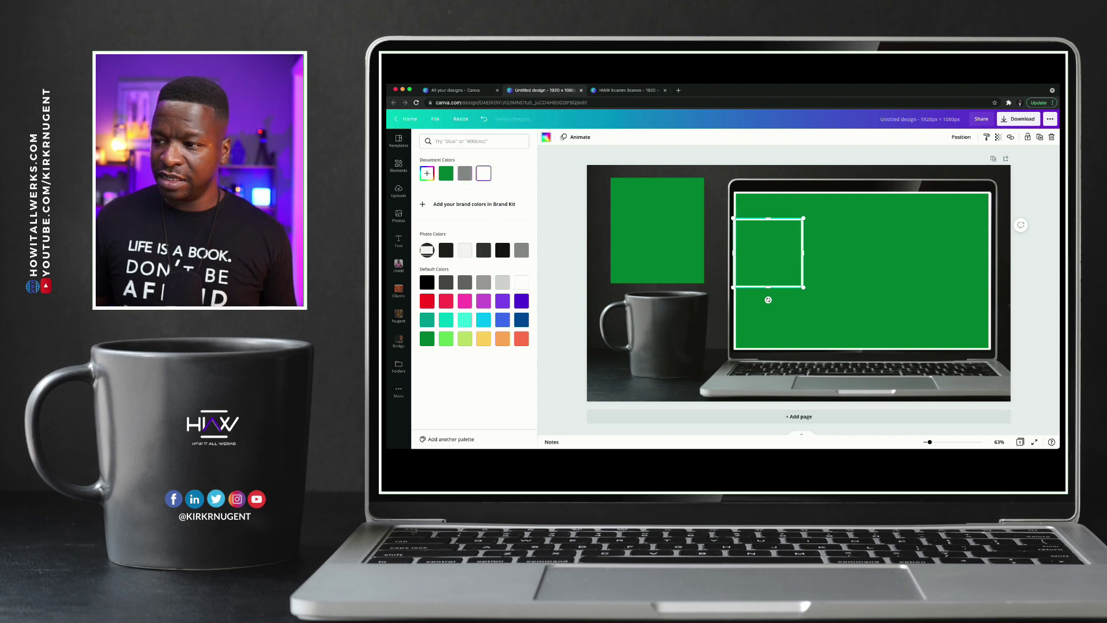
left_click_drag(768, 252, 639, 283)
left_click_drag(668, 230, 704, 231)
left_click(399, 166)
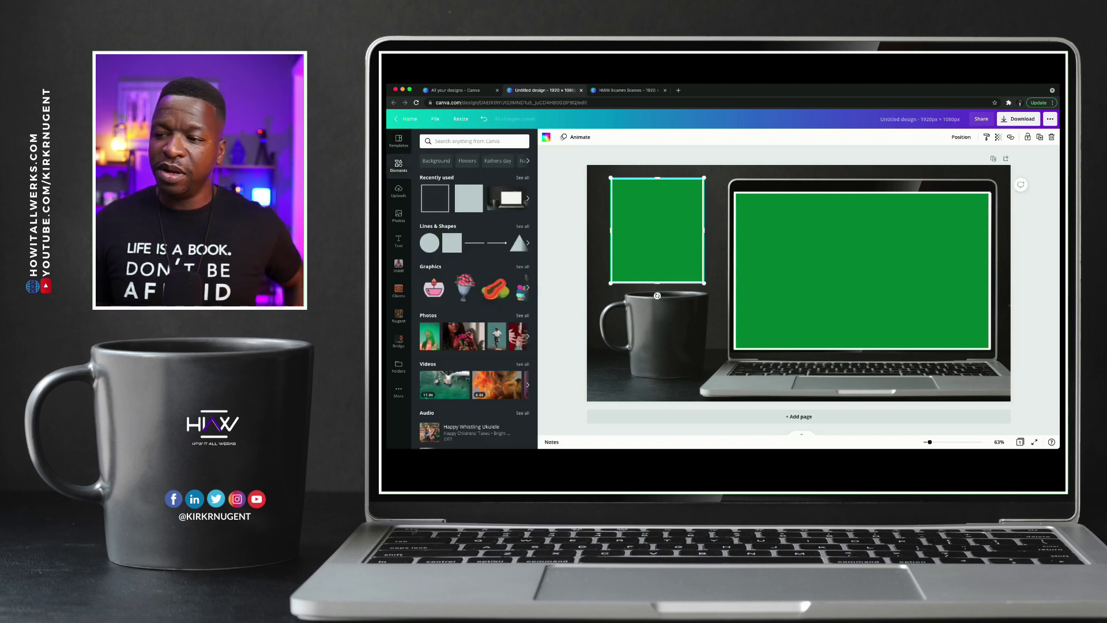
left_click(658, 337)
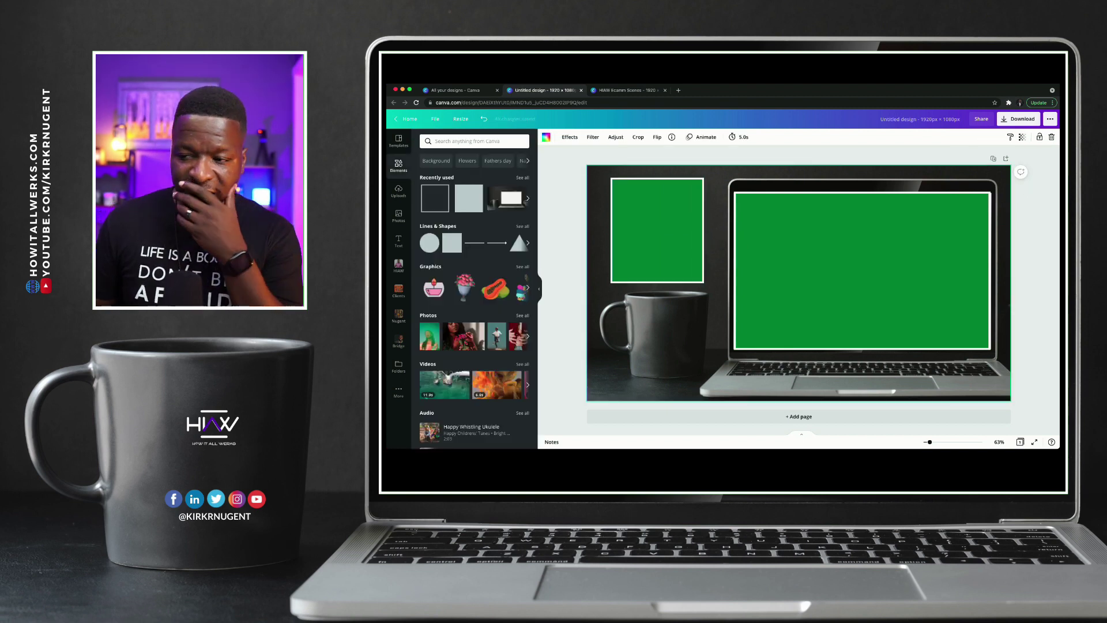
Select the green rectangle above the mug together with its white outline and shift both slightly to the right
left_click_drag(717, 271, 666, 231)
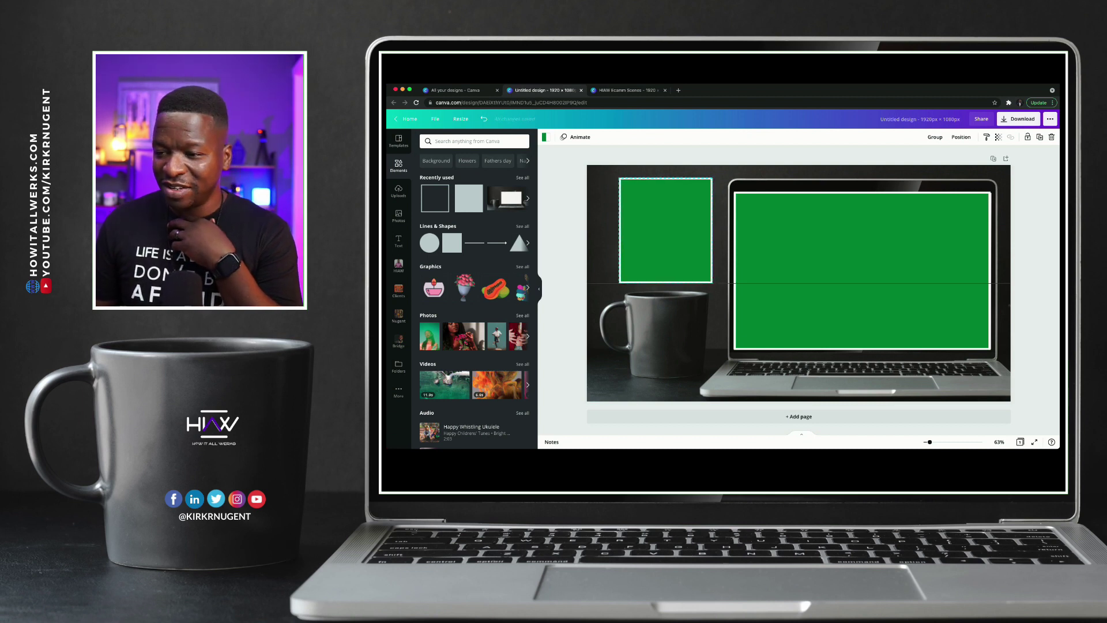
left_click_drag(666, 231, 666, 230)
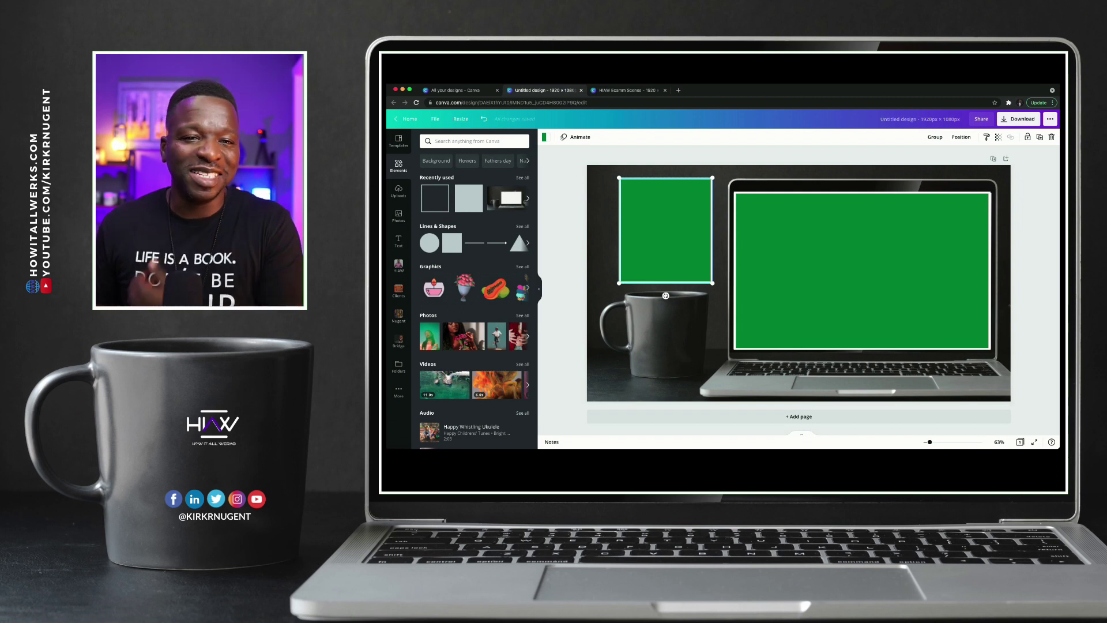
left_click(665, 295)
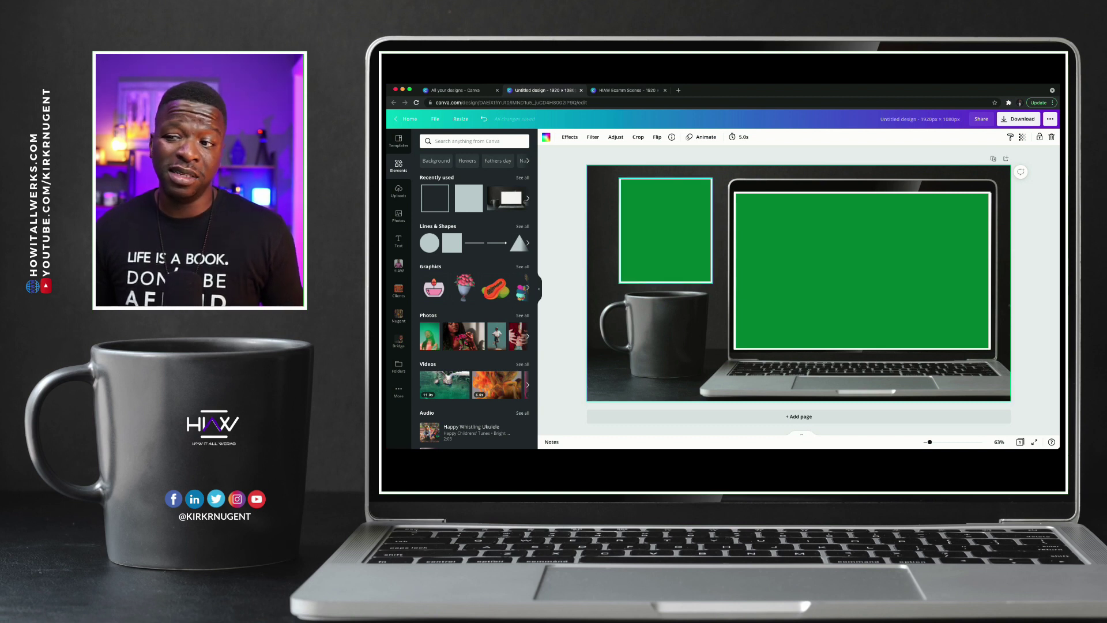
Paste the HIAW logo and social media icons onto the mug and the vertical website and YouTube text beside the small green rectangle
key("super+z")
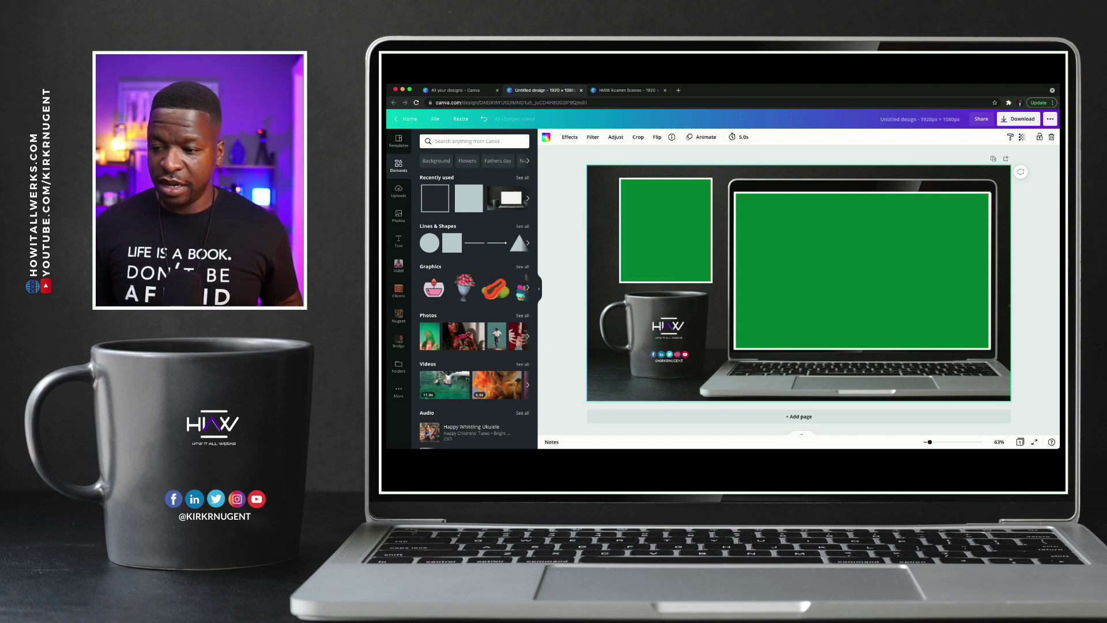
key("super+v")
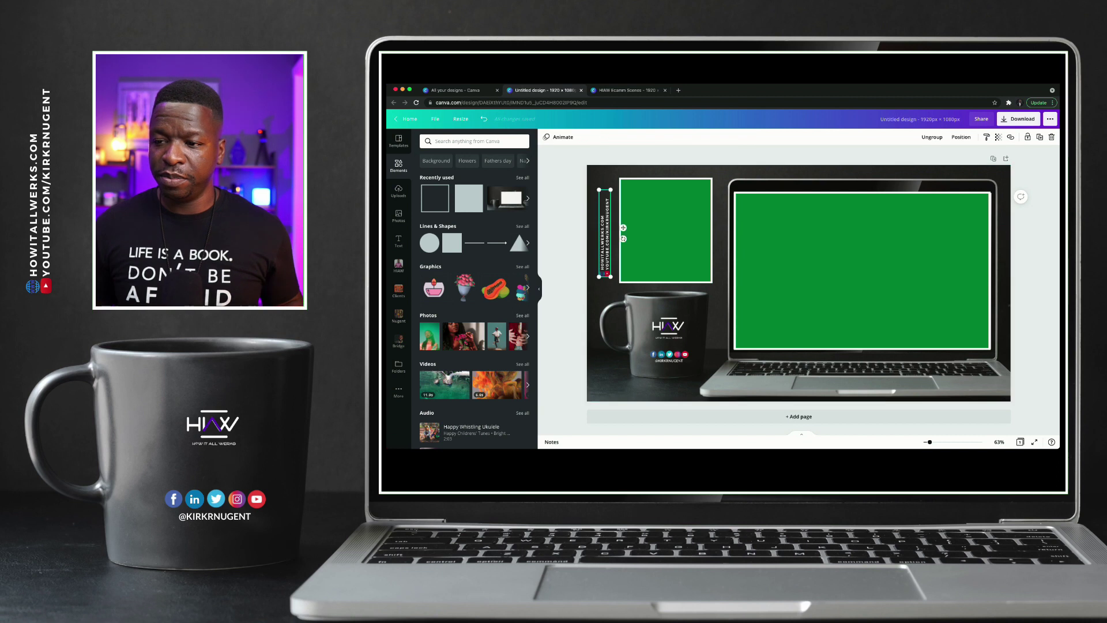
left_click(720, 318)
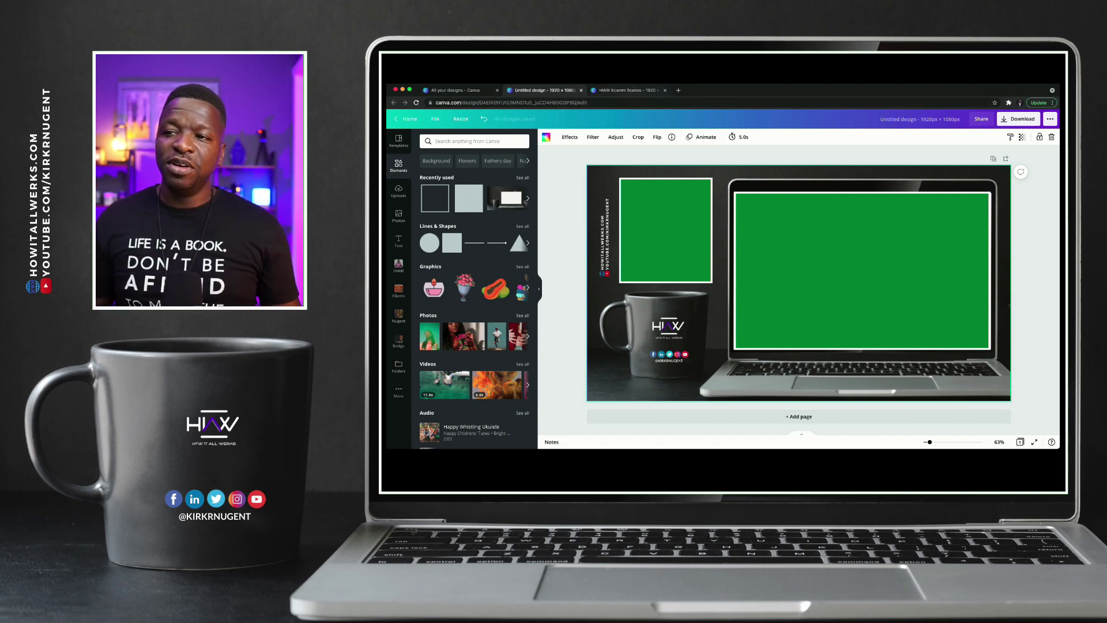
Examine the example green-screen scenes on pages 1 to 4 of the HIAW Ecamm Scenes design
left_click(629, 91)
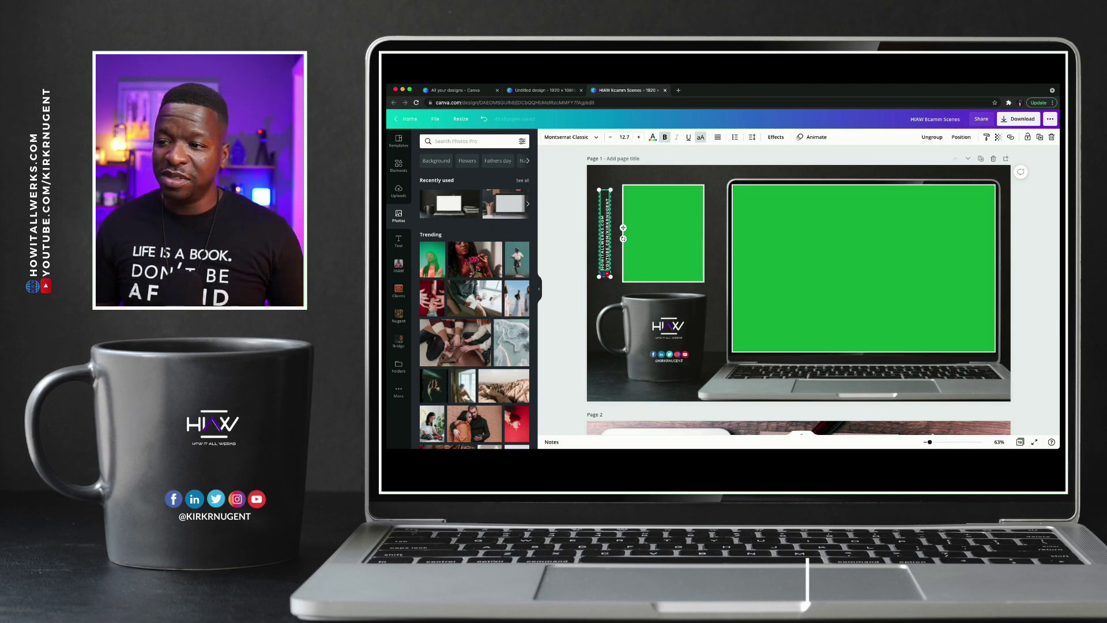
left_click(854, 380)
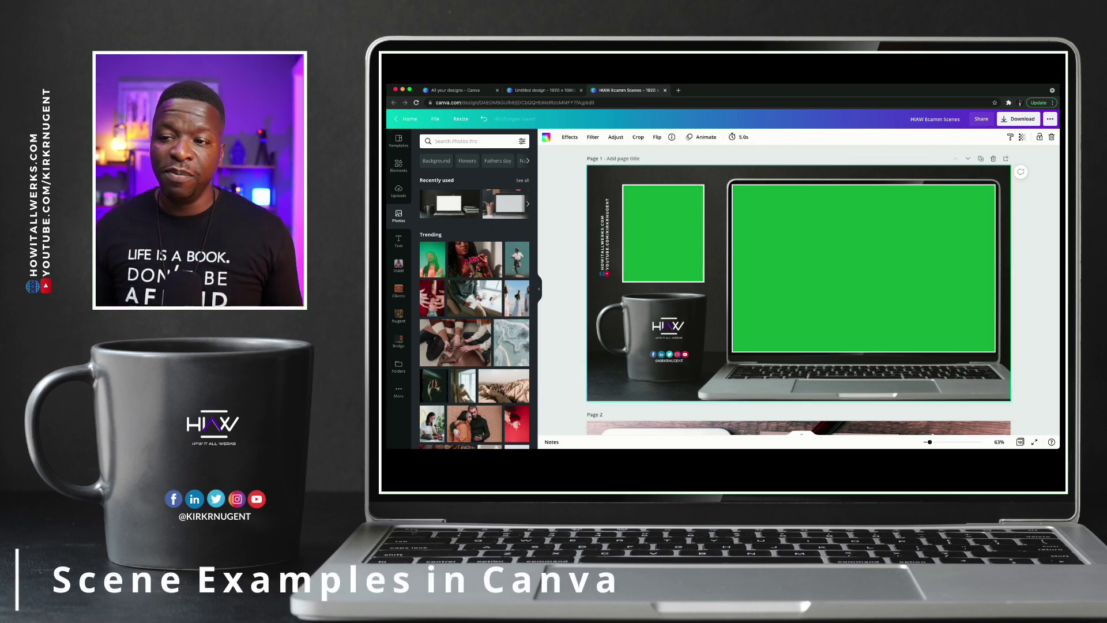
scroll(799, 288, "down", 3)
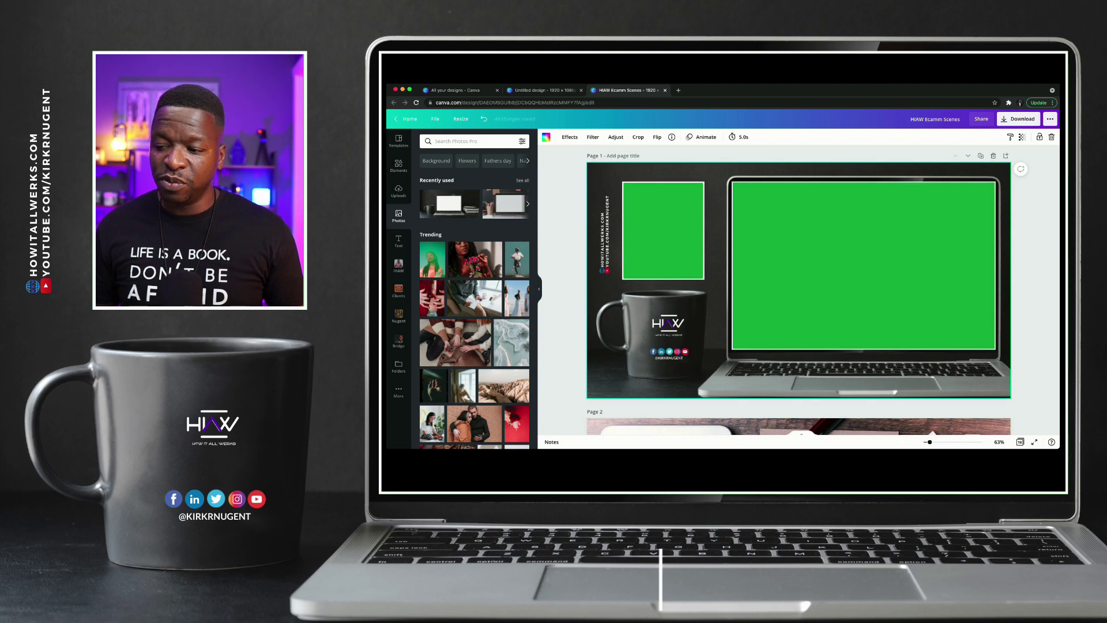
scroll(798, 288, "down", 2)
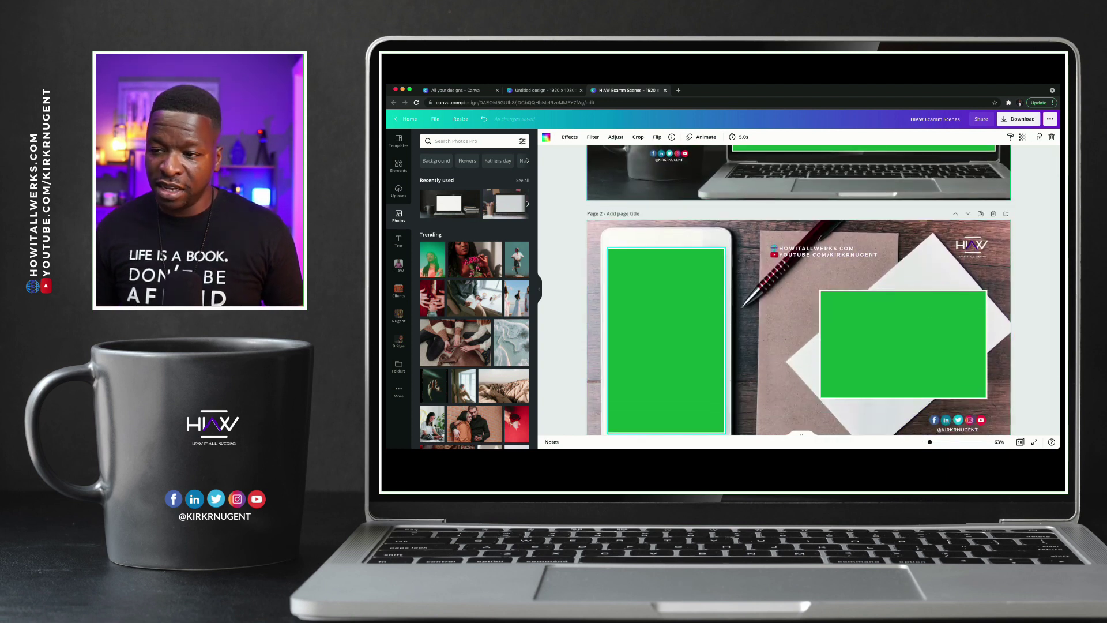
scroll(799, 289, "down", 1)
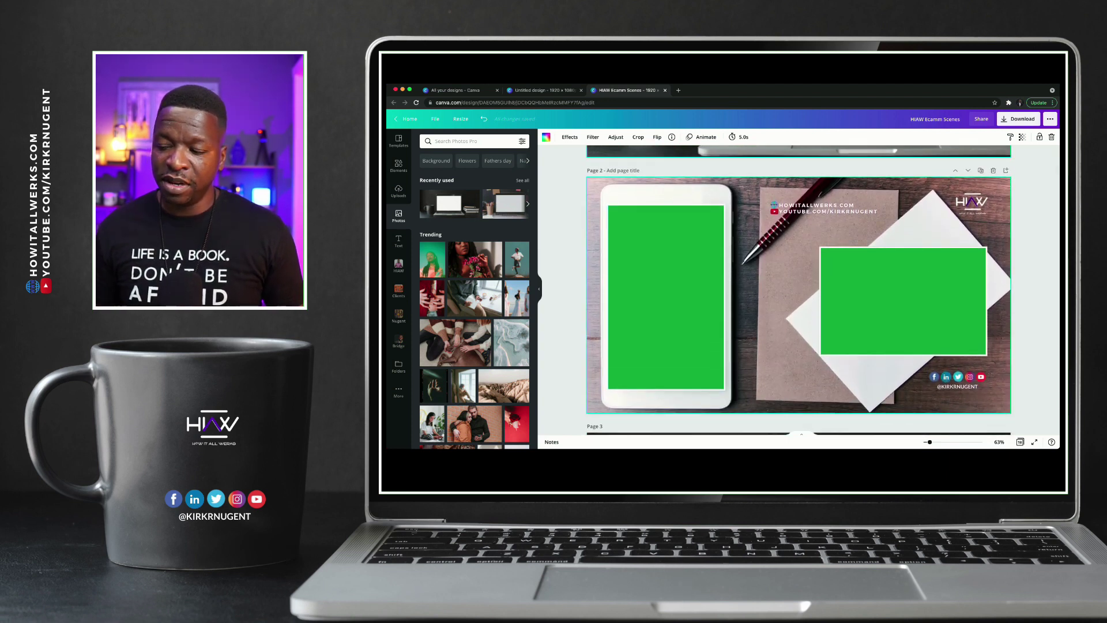
scroll(799, 289, "down", 1)
scroll(799, 289, "down", 1)
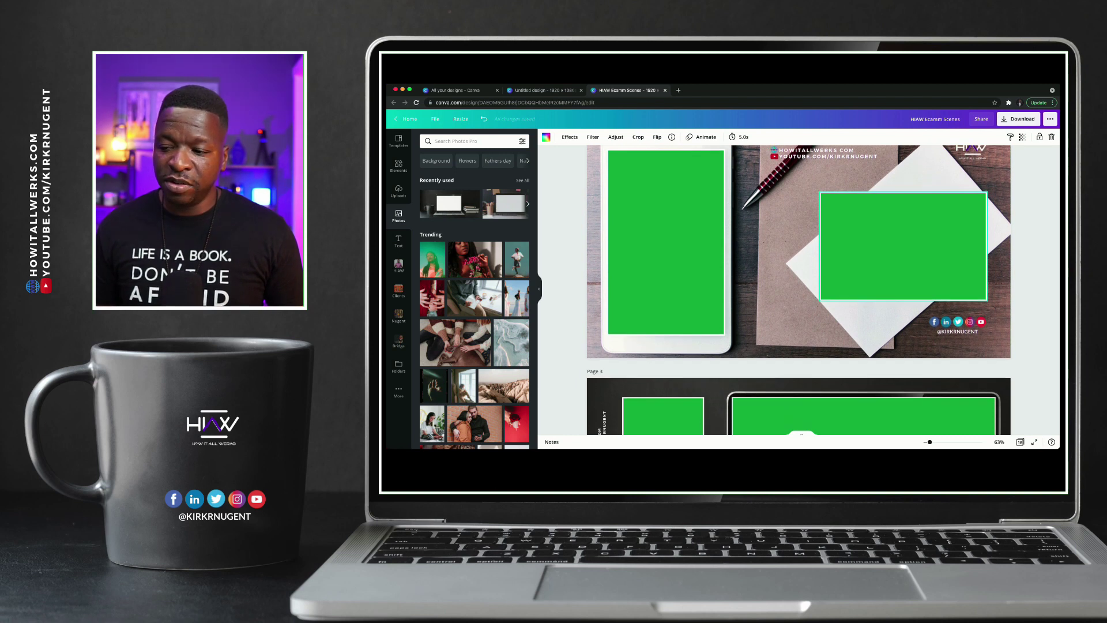
scroll(799, 288, "down", 5)
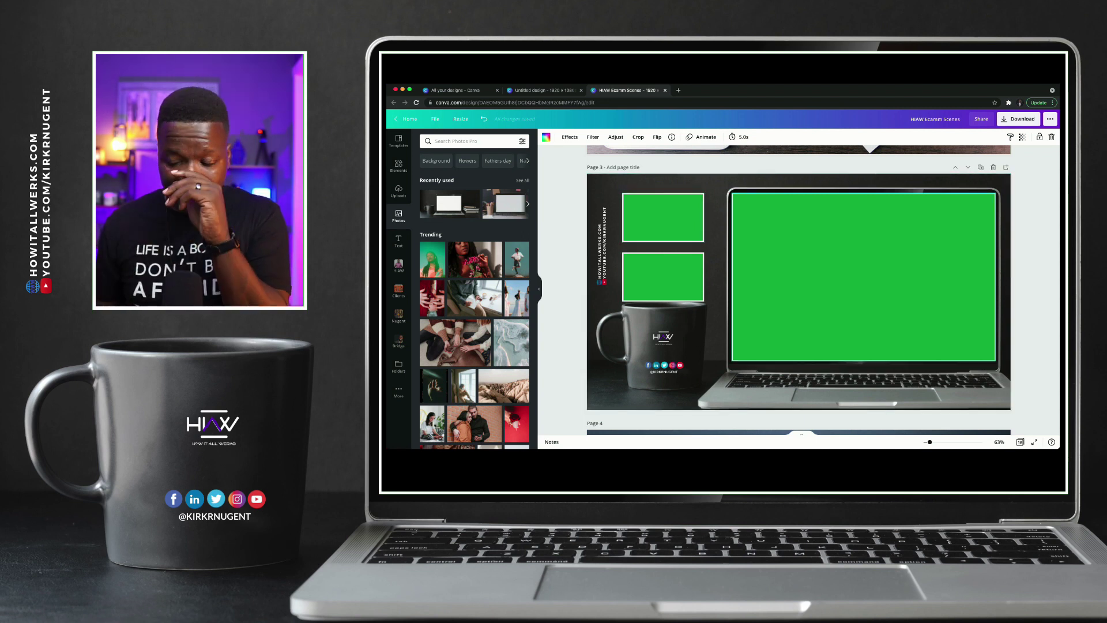
scroll(799, 291, "down", 5)
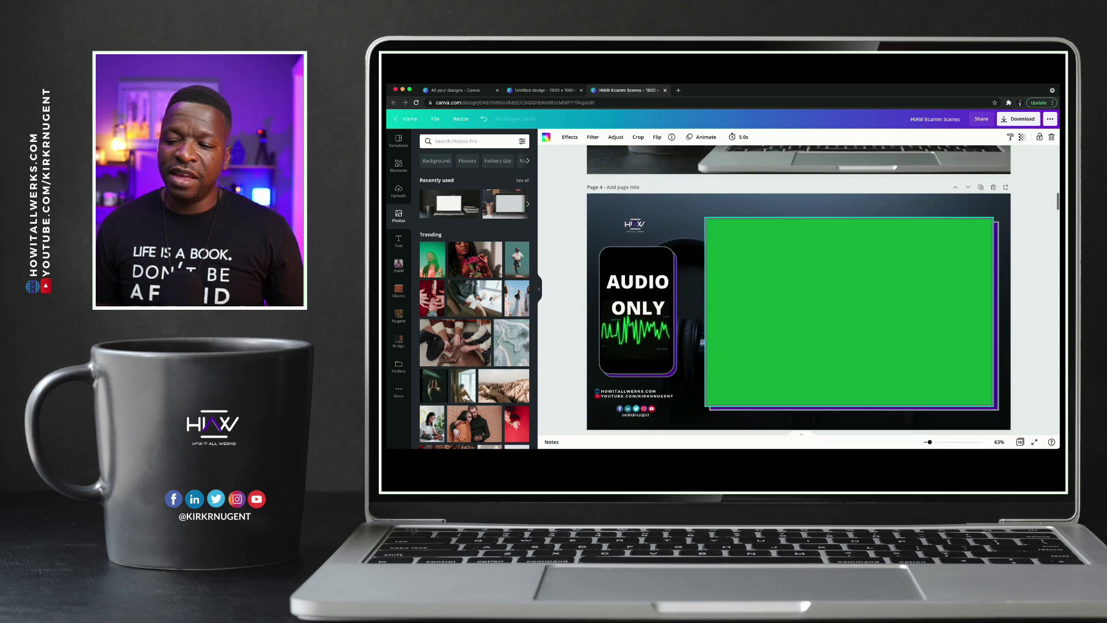
scroll(799, 291, "down", 2)
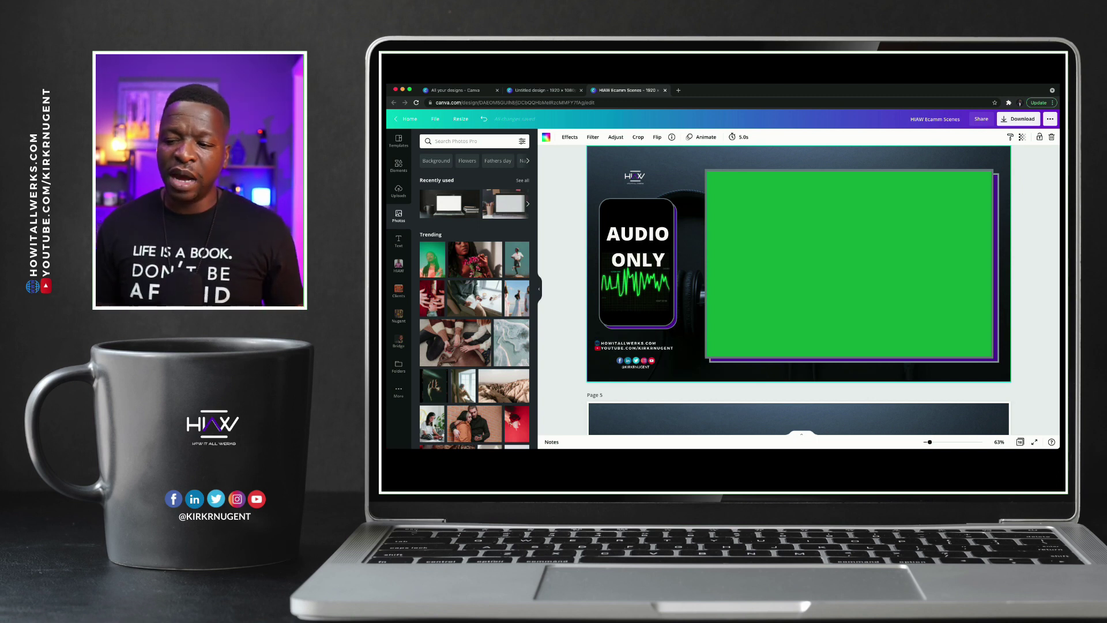
scroll(799, 288, "up", 20)
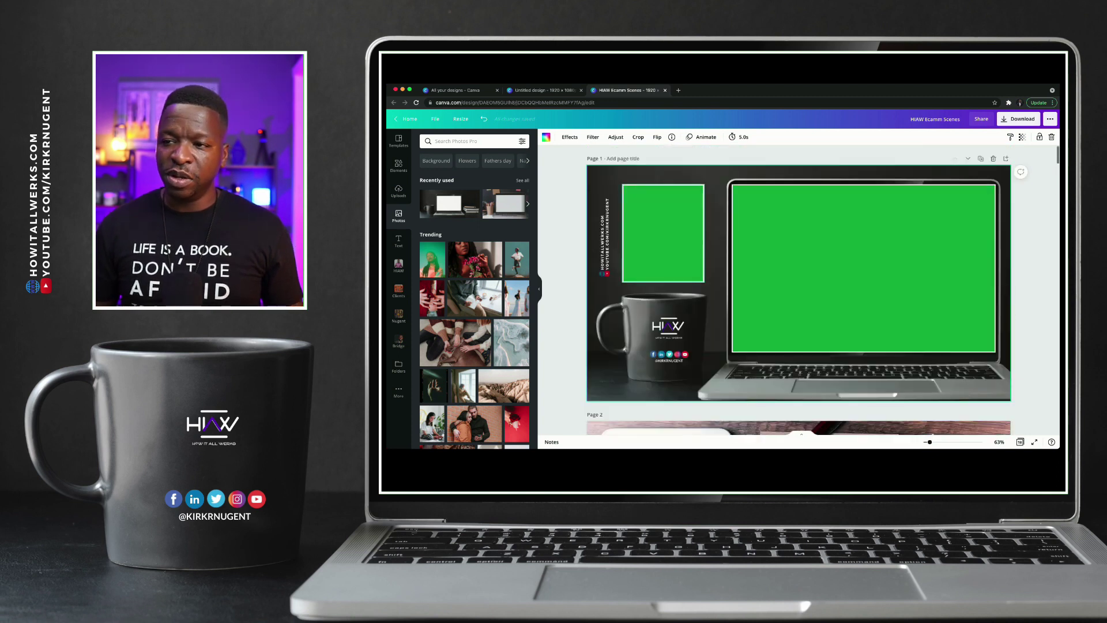
Return to the untitled design, add a blank second page and browse the recently used photos
key("ctrl+shift+Tab")
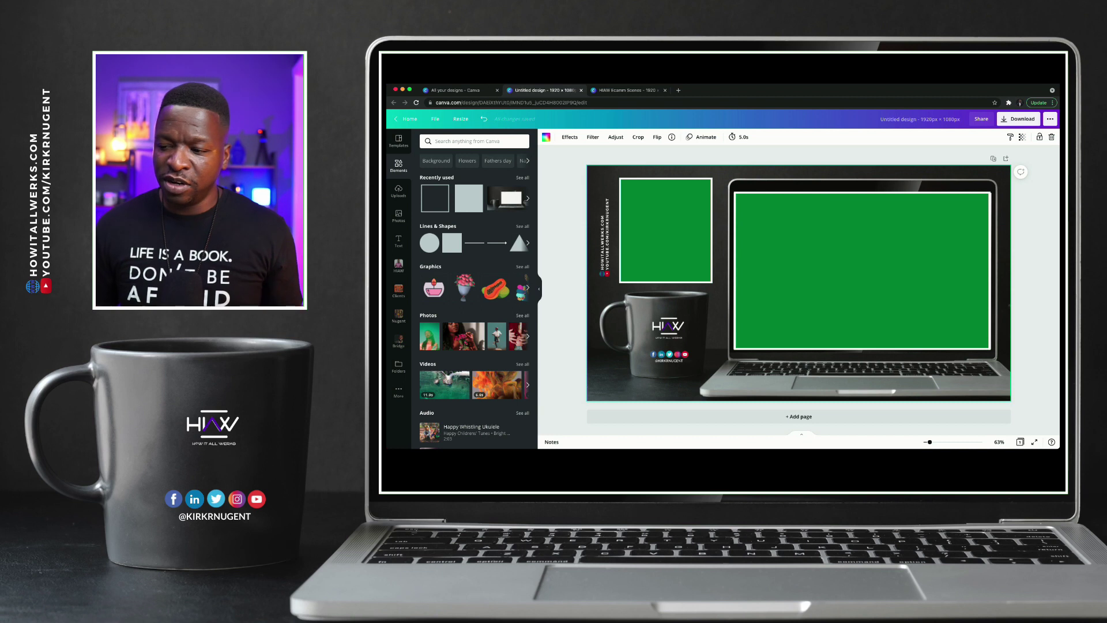
left_click(799, 416)
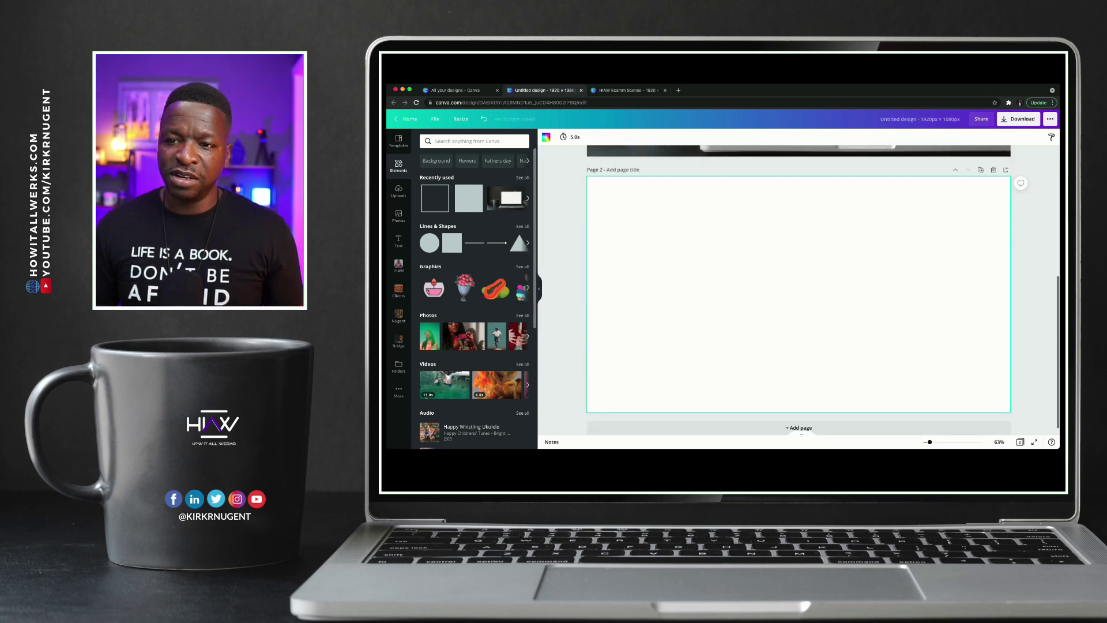
left_click(399, 216)
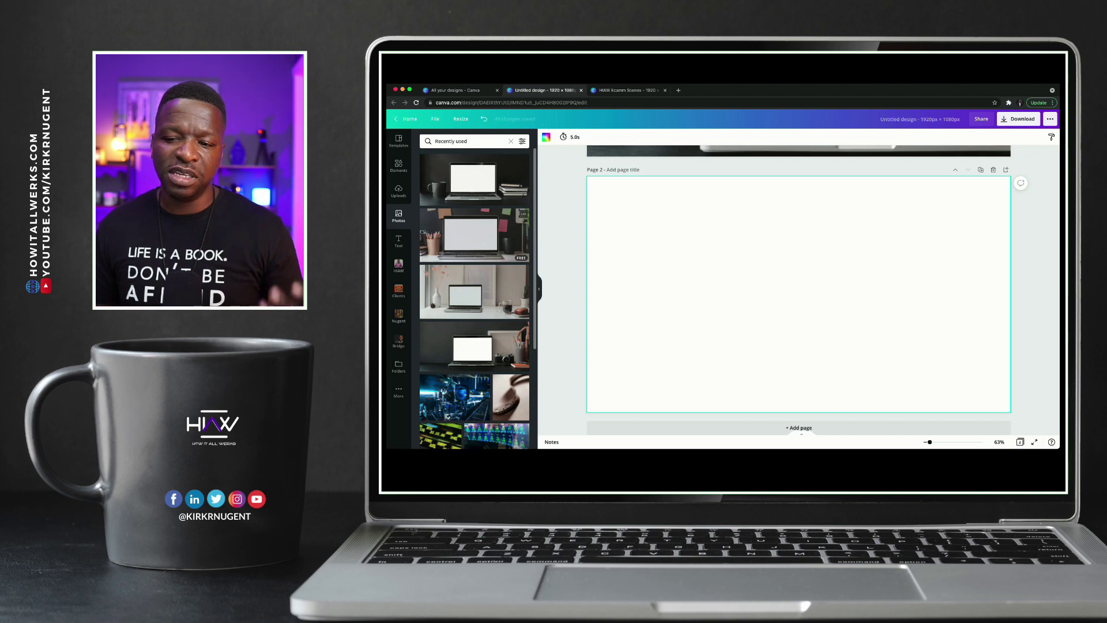
scroll(474, 298, "down", 3)
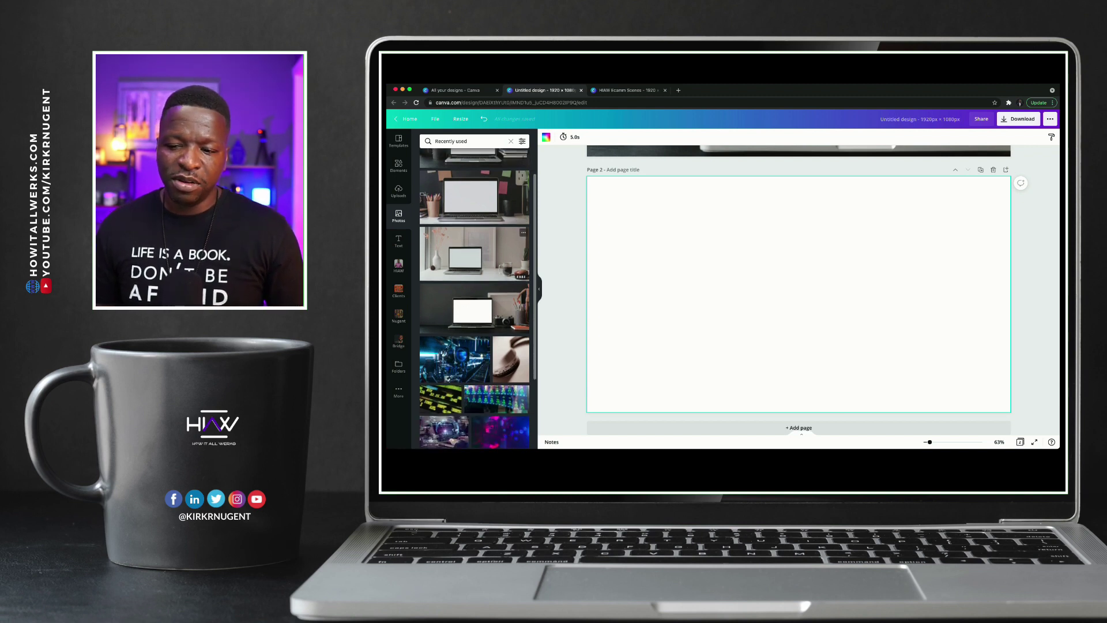
scroll(474, 298, "up", 3)
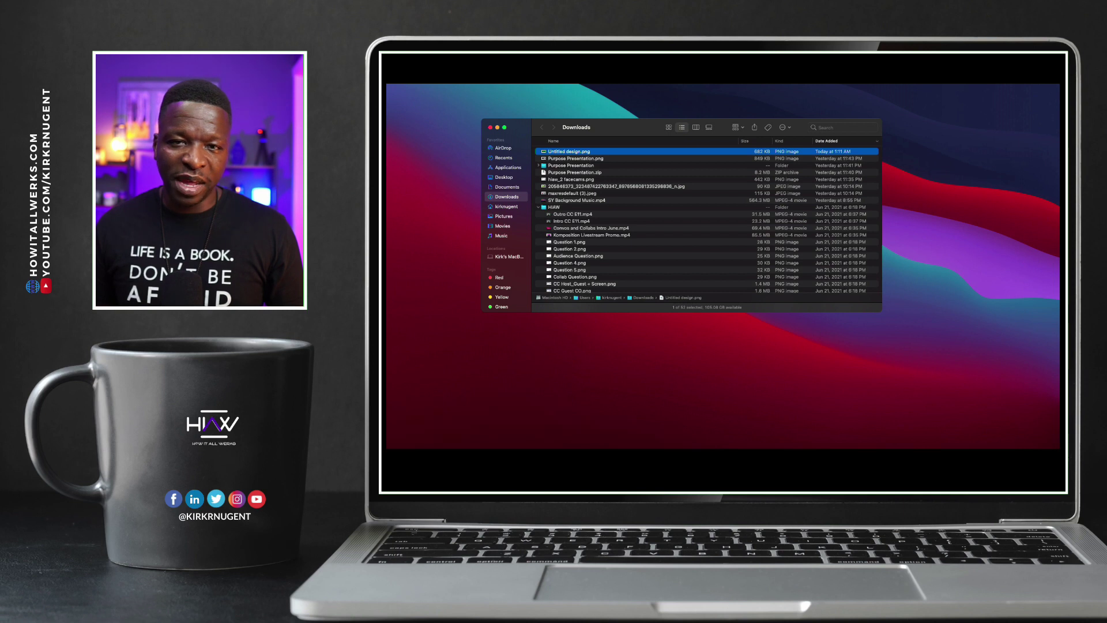
Open Untitled design.png from the Downloads folder in Preview and show the markup toolbar
key("super+o")
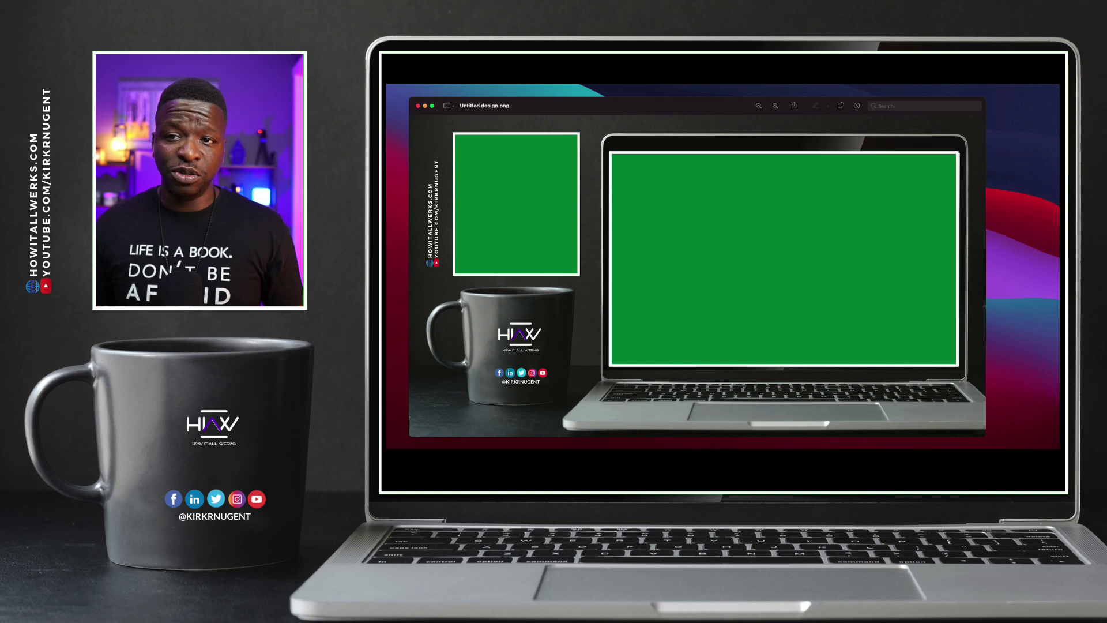
left_click(431, 81)
mouse_move(460, 81)
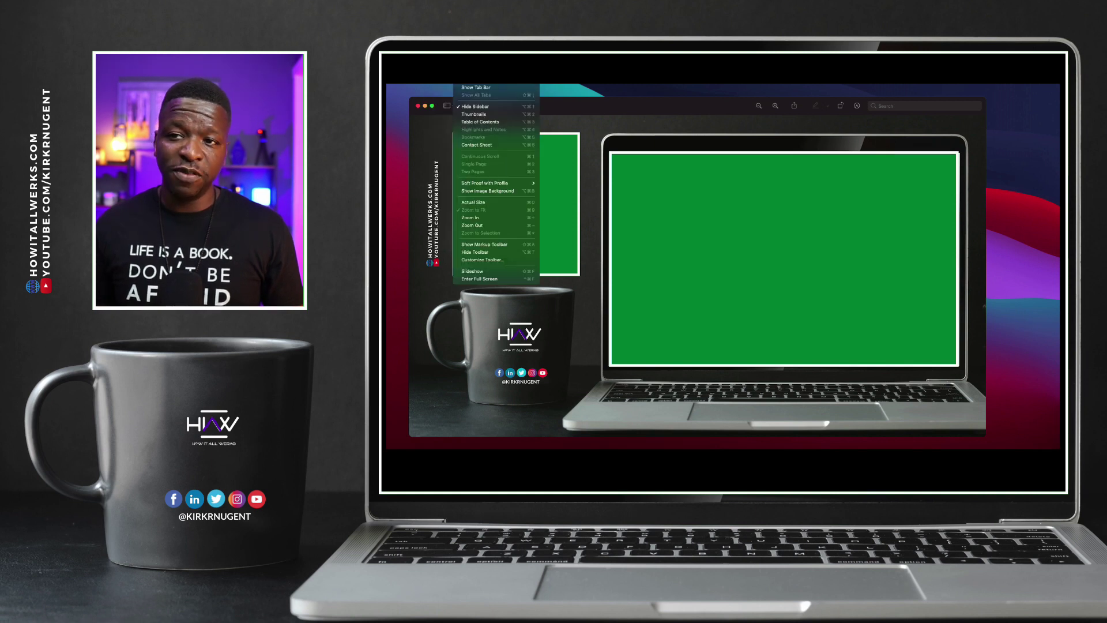
left_click(460, 79)
left_click(460, 80)
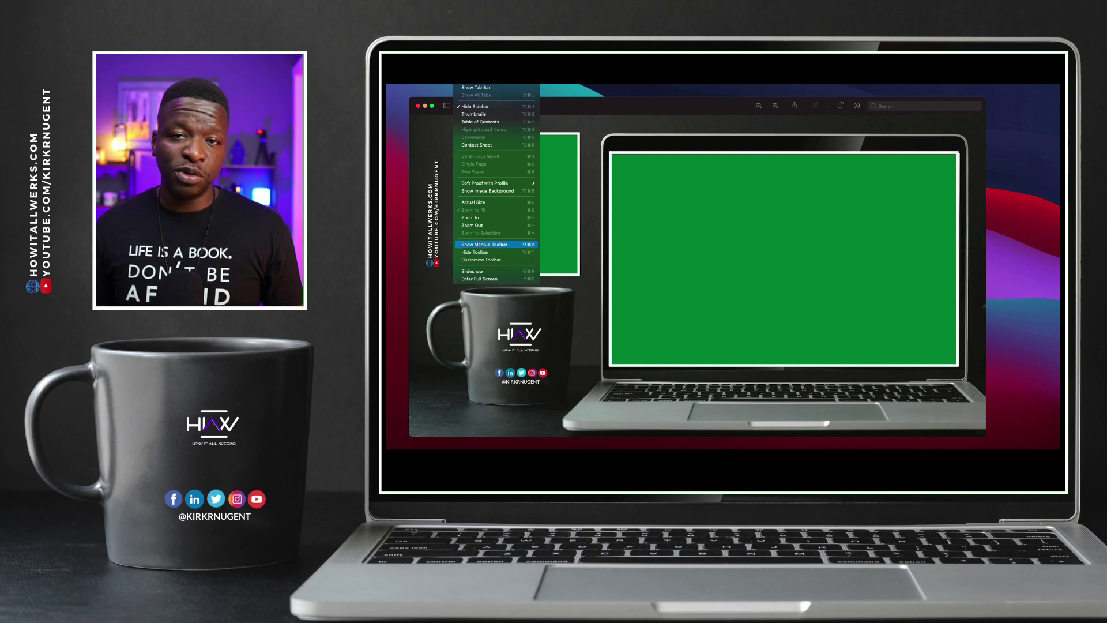
left_click(485, 245)
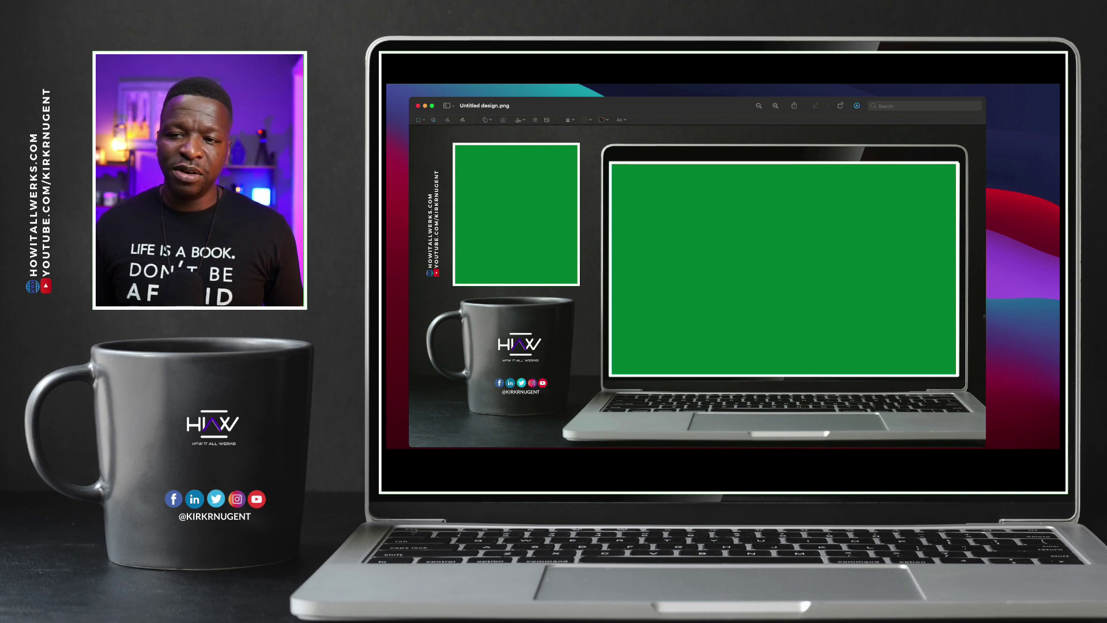
Delete the green fill from both framed areas of Untitled design.png and save the image
left_click(472, 161)
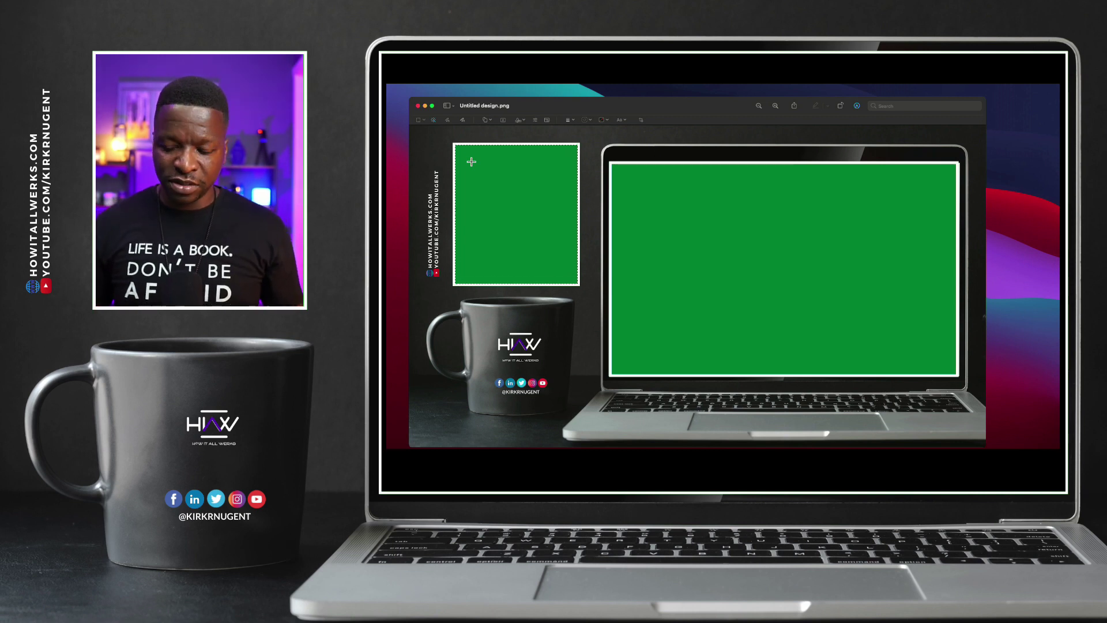
key("Delete")
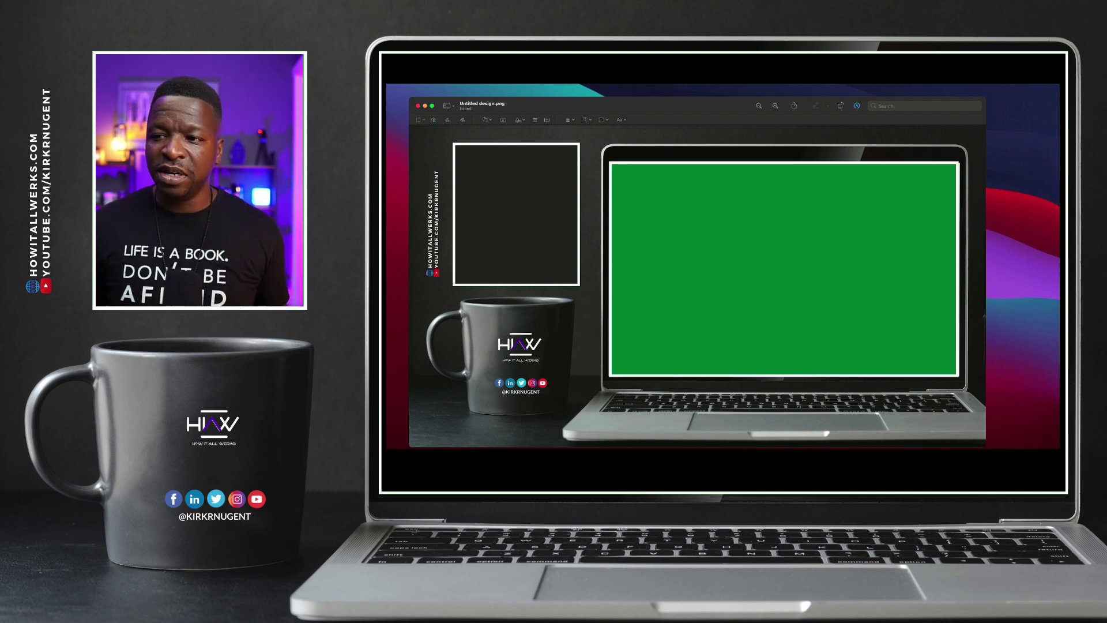
left_click(638, 186)
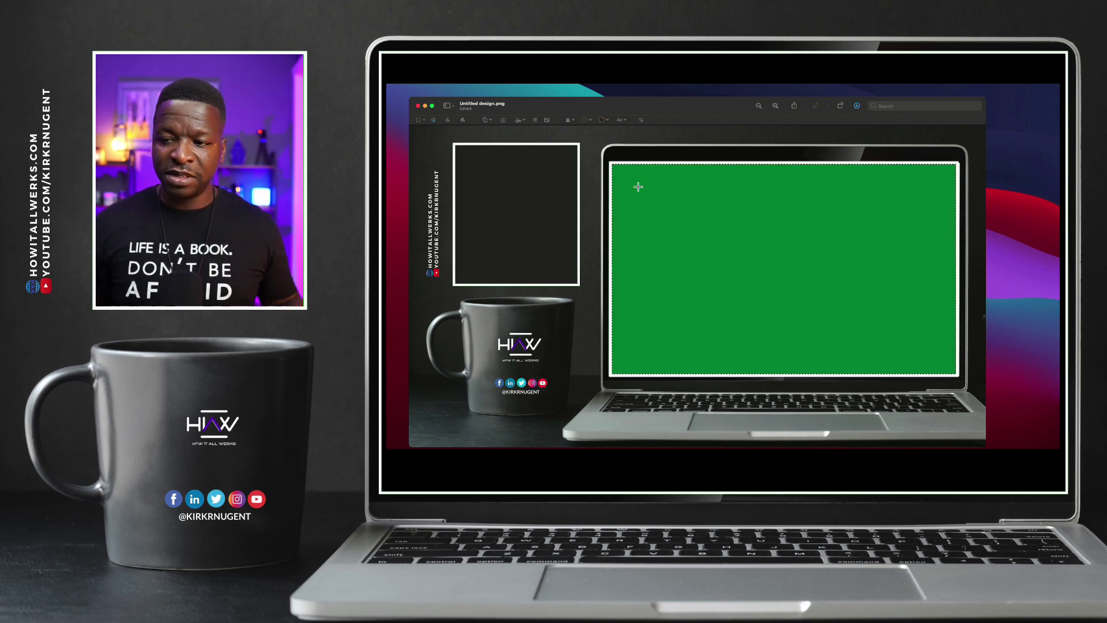
key("Delete")
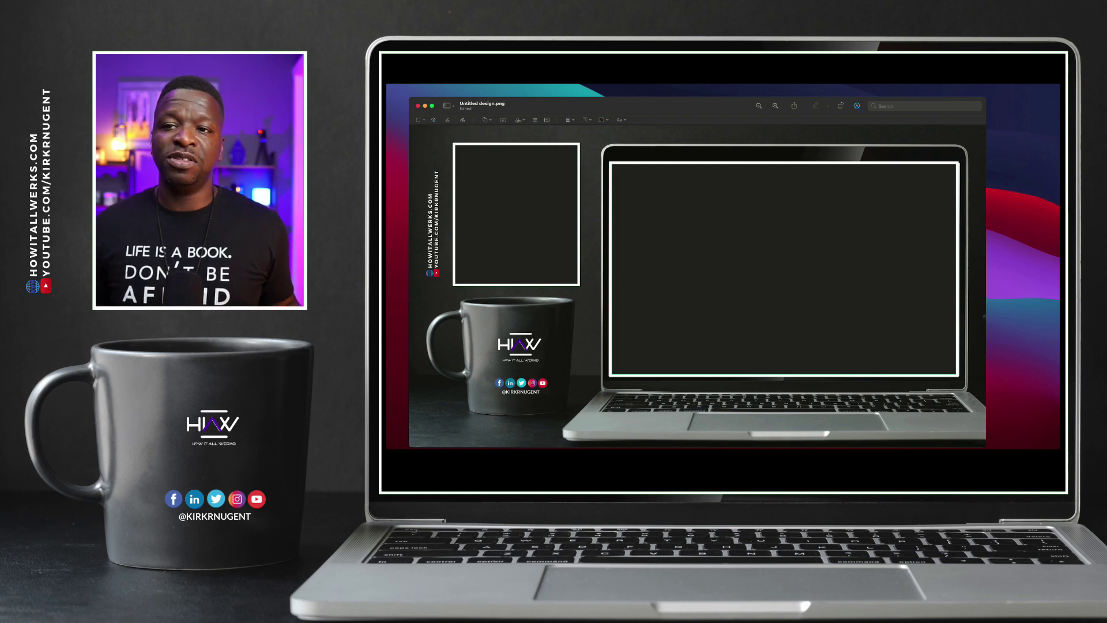
left_click(434, 80)
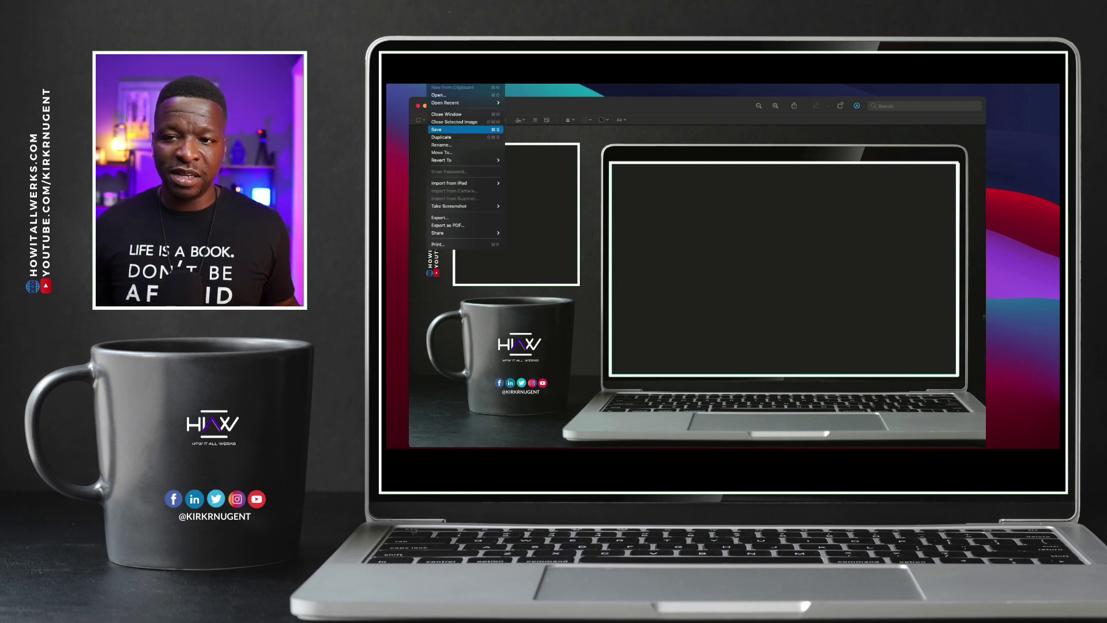
left_click(437, 130)
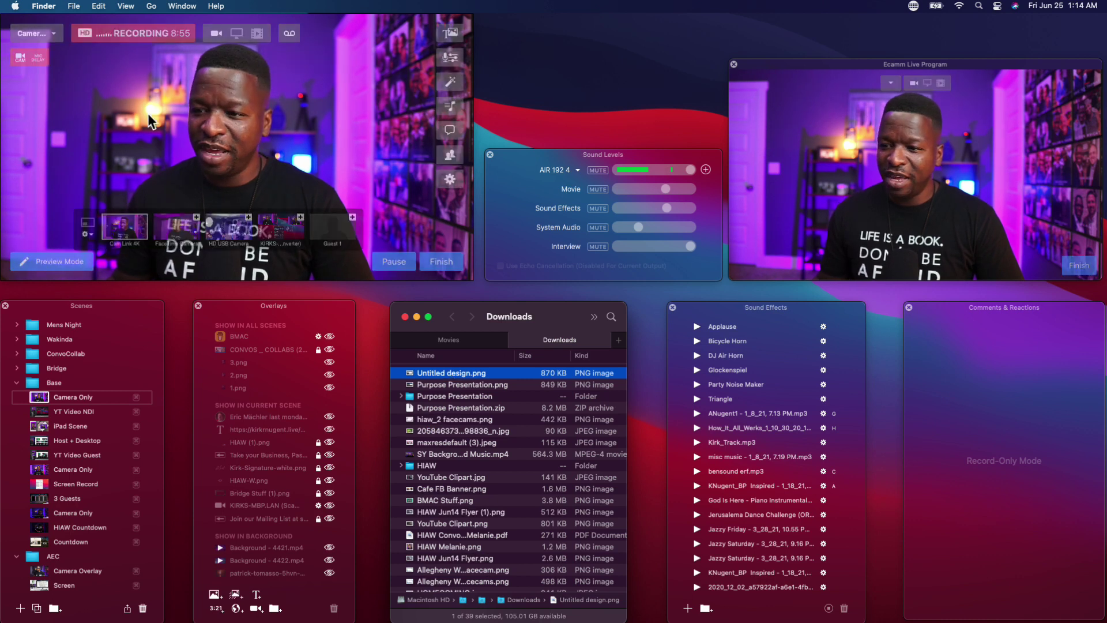
Switch to Ecamm Live and enter Preview Mode
left_click(58, 262)
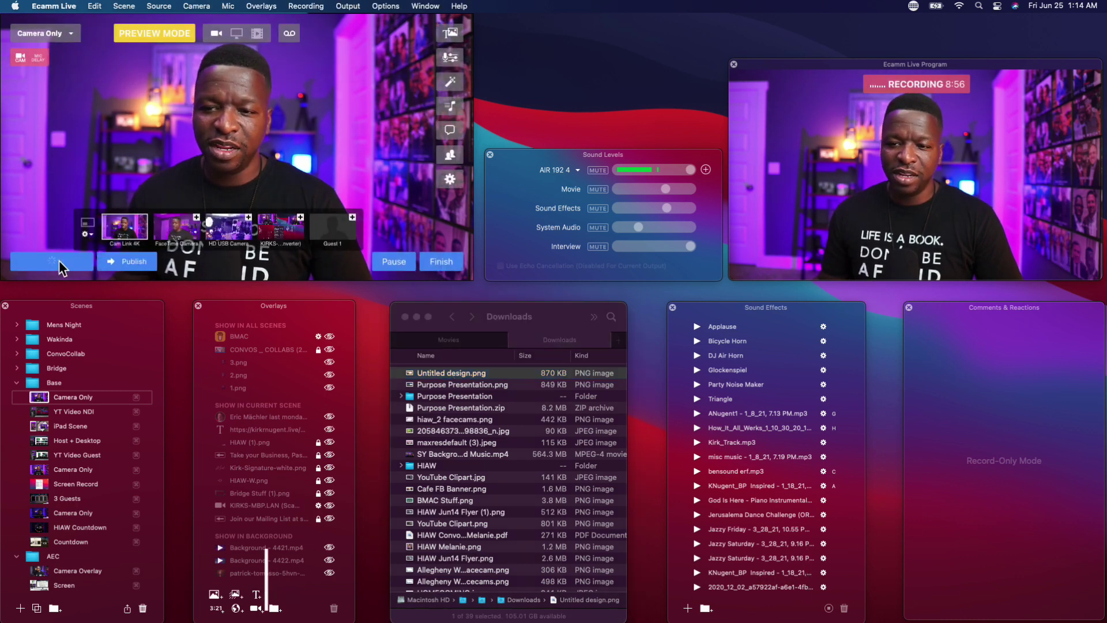
left_click(469, 372)
key("Return")
key("BackSpace")
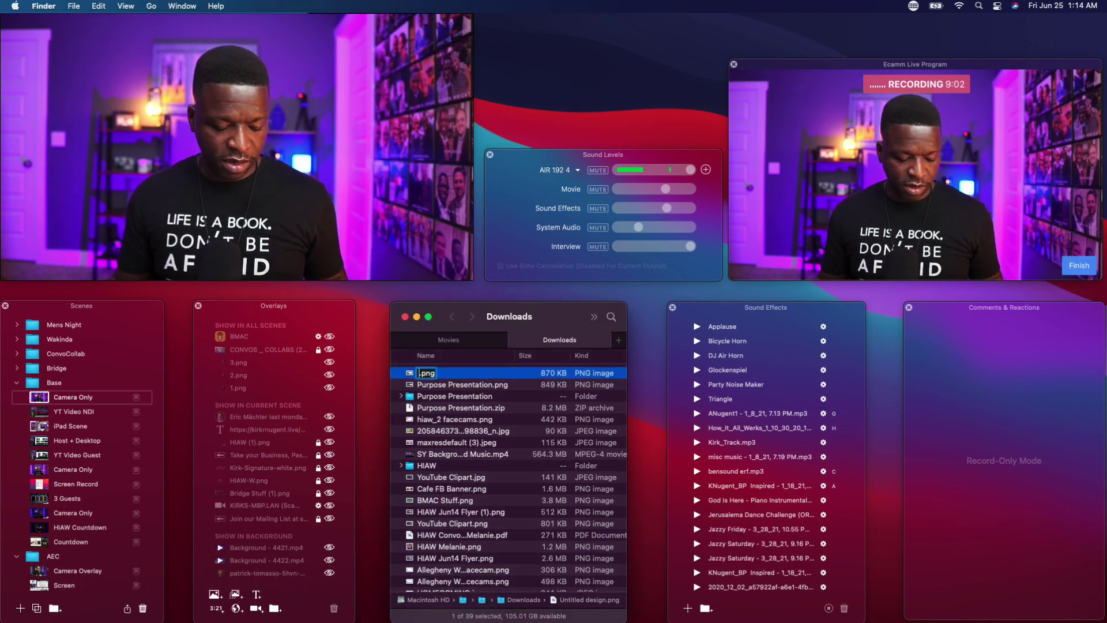
key("Escape")
key("space")
key("space")
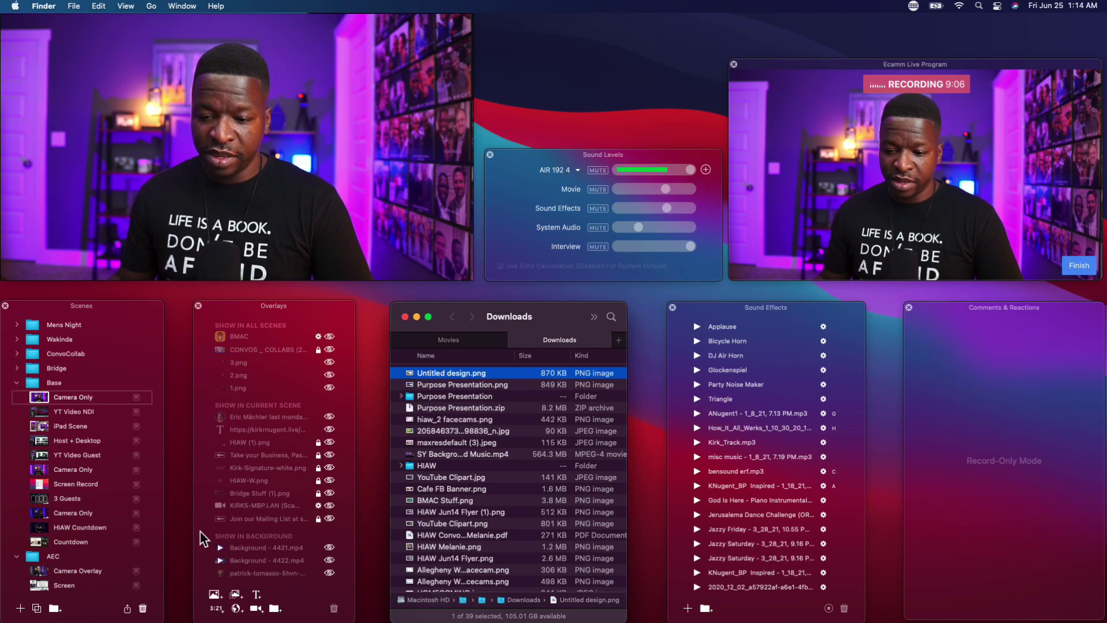
Create a new empty scene and add Untitled design.png from Downloads as a locked overlay in it
left_click(20, 609)
mouse_move(297, 191)
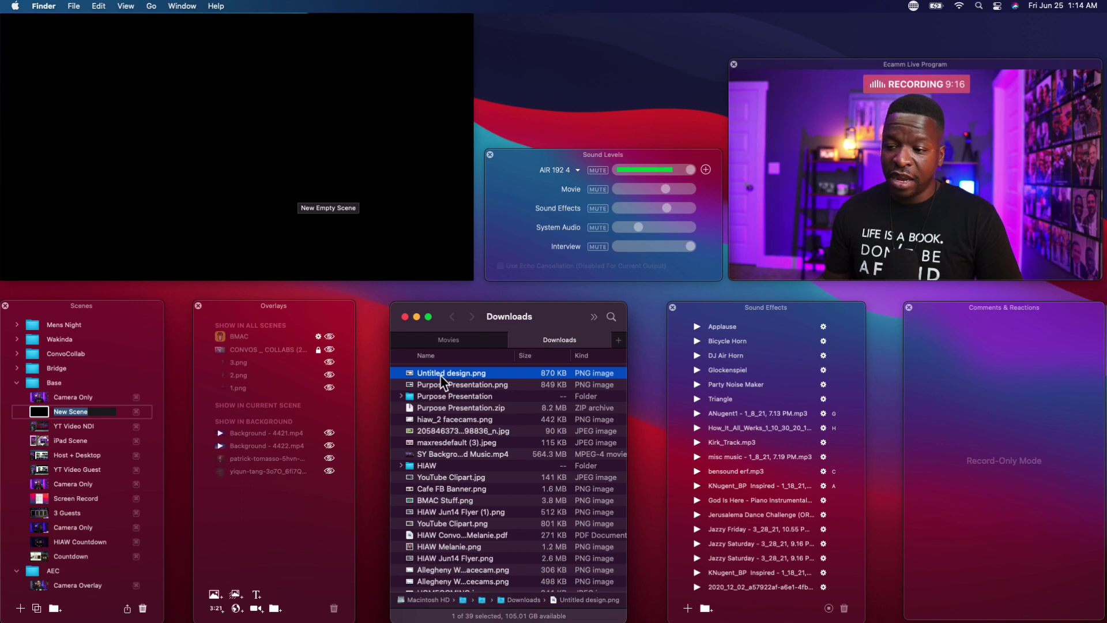
left_click_drag(441, 373, 254, 411)
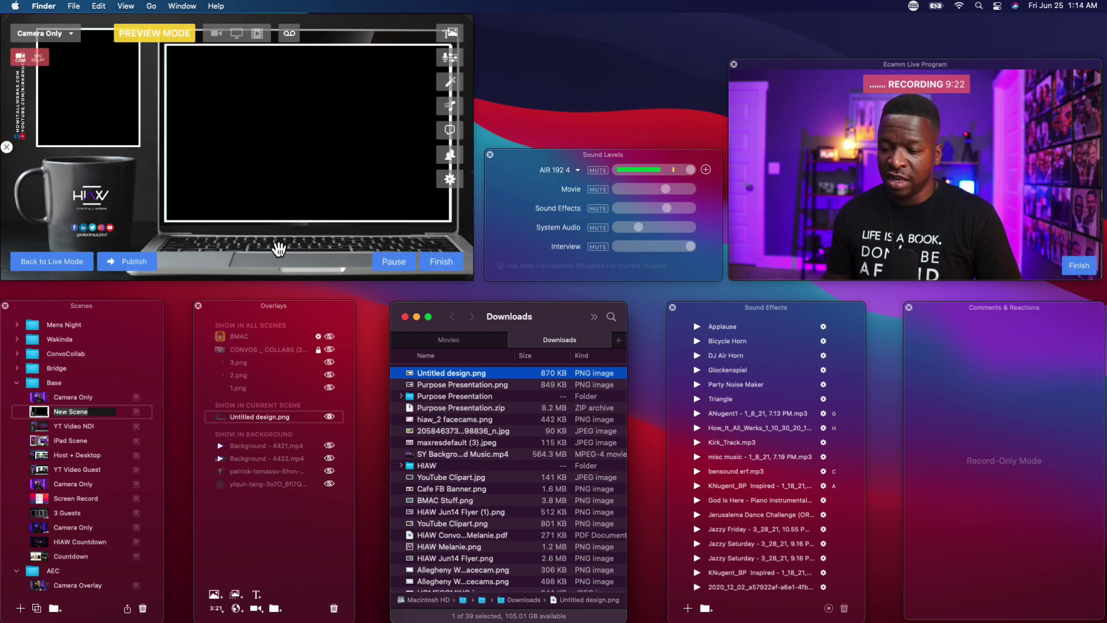
left_click(318, 416)
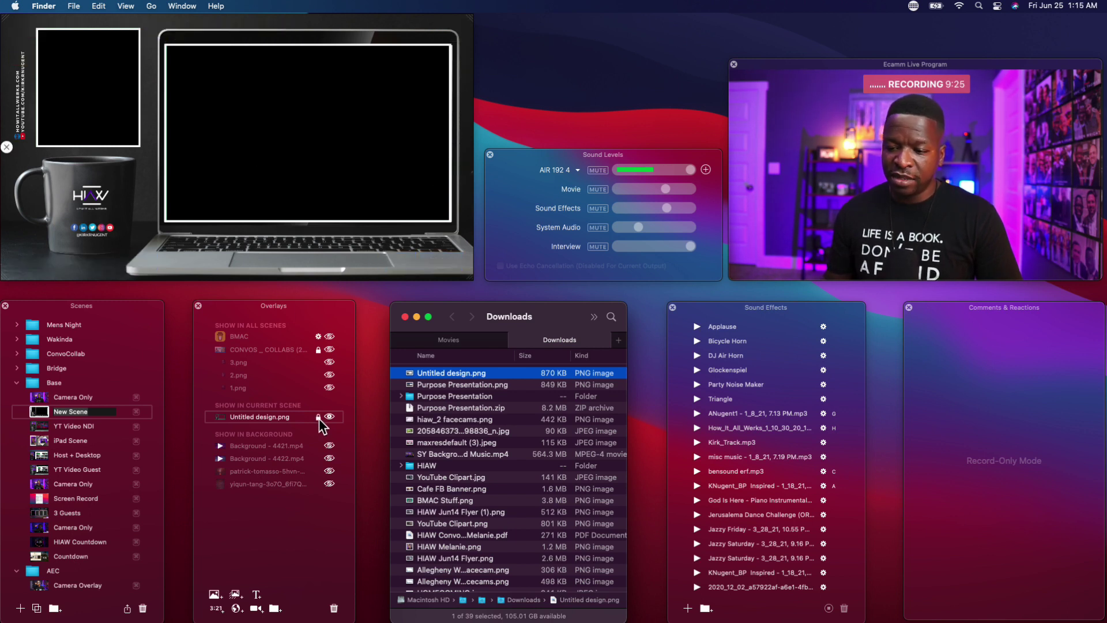
Add a camera overlay to the new scene with Cam Link 4K as its camera and a Custom aspect
left_click(256, 608)
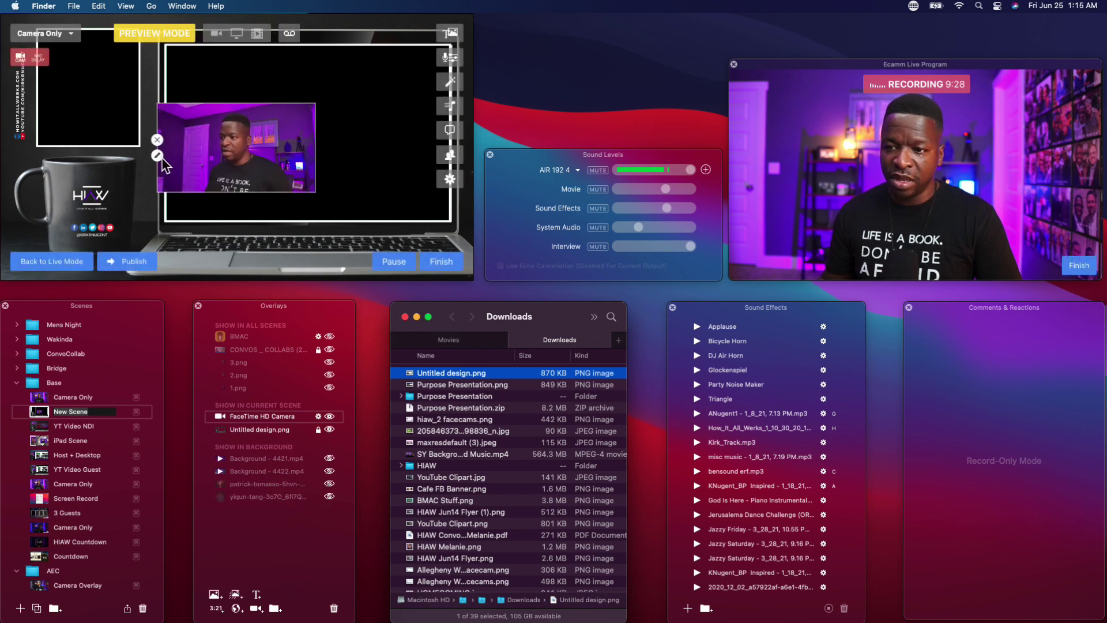
left_click(157, 156)
left_click(250, 150)
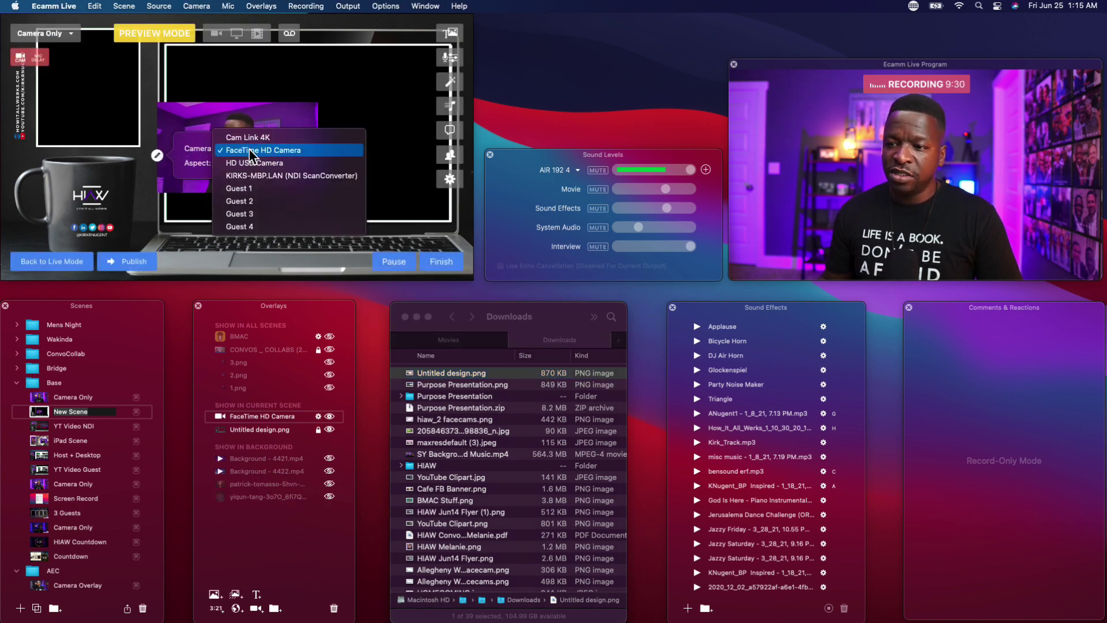
left_click(258, 138)
left_click(254, 163)
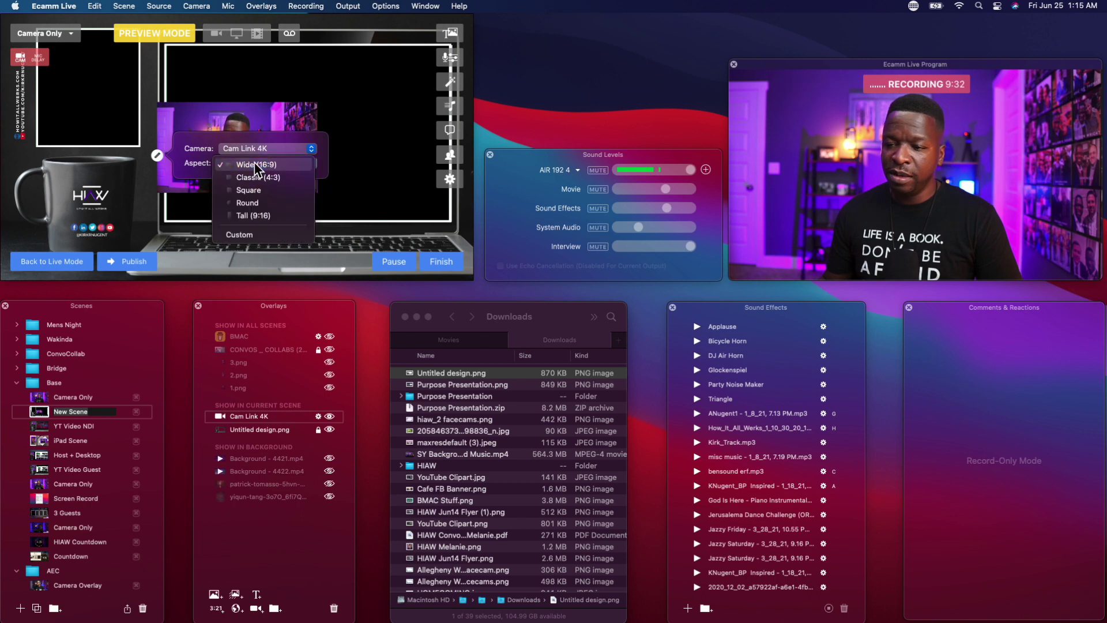
left_click(248, 233)
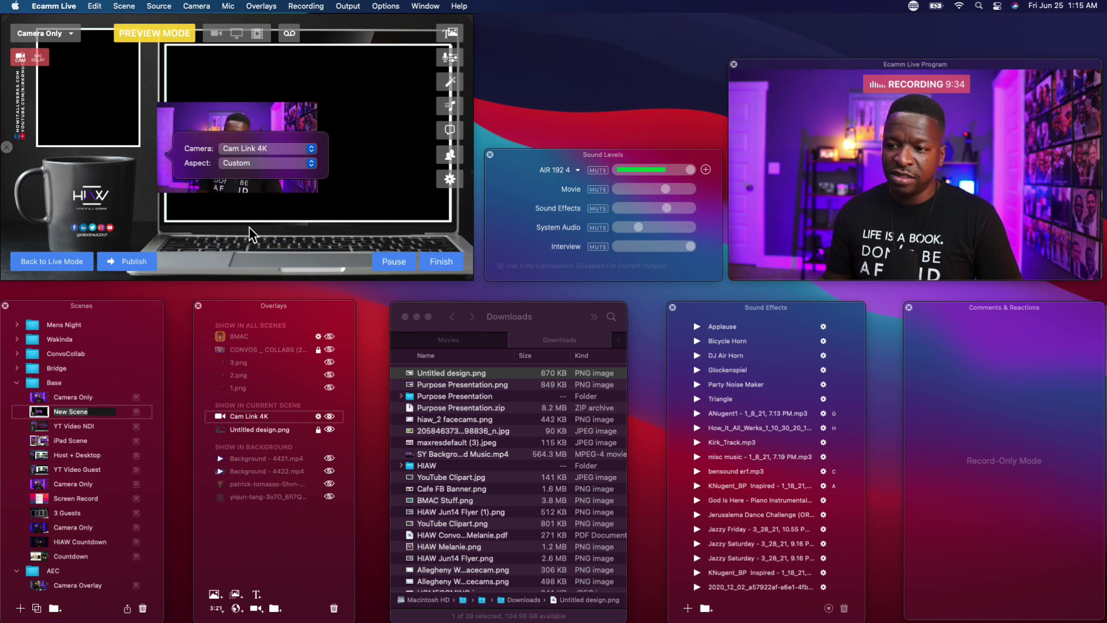
Fit the Cam Link 4K overlay into the small frame above the mug and place it behind Untitled design.png
left_click_drag(265, 187, 144, 113)
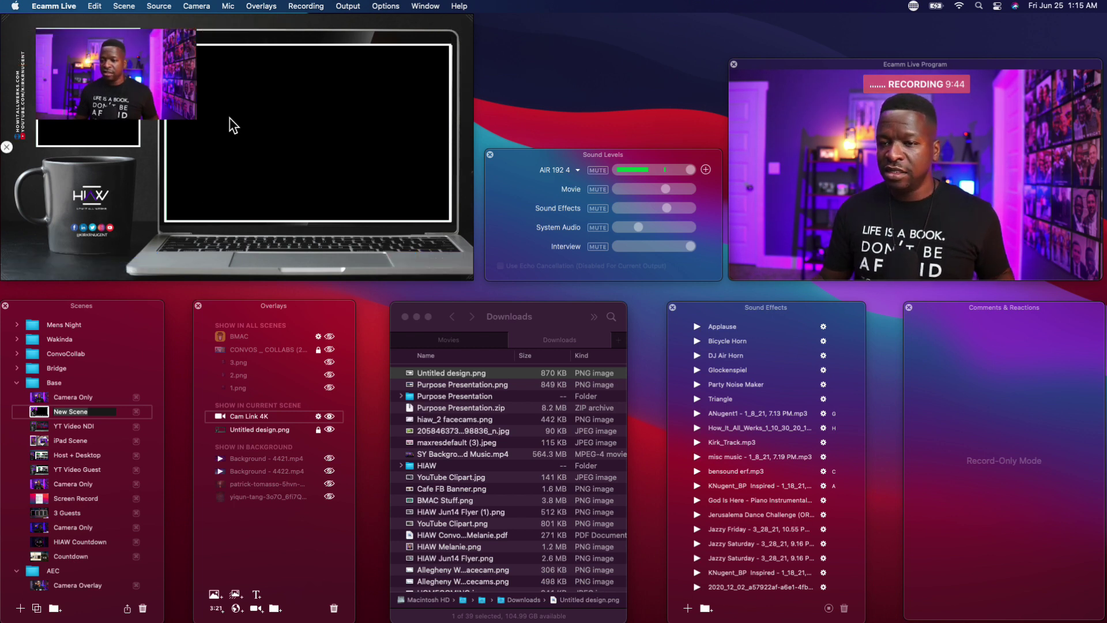
mouse_move(120, 71)
left_mouse_down()
mouse_move(108, 69)
mouse_move(120, 70)
left_mouse_up()
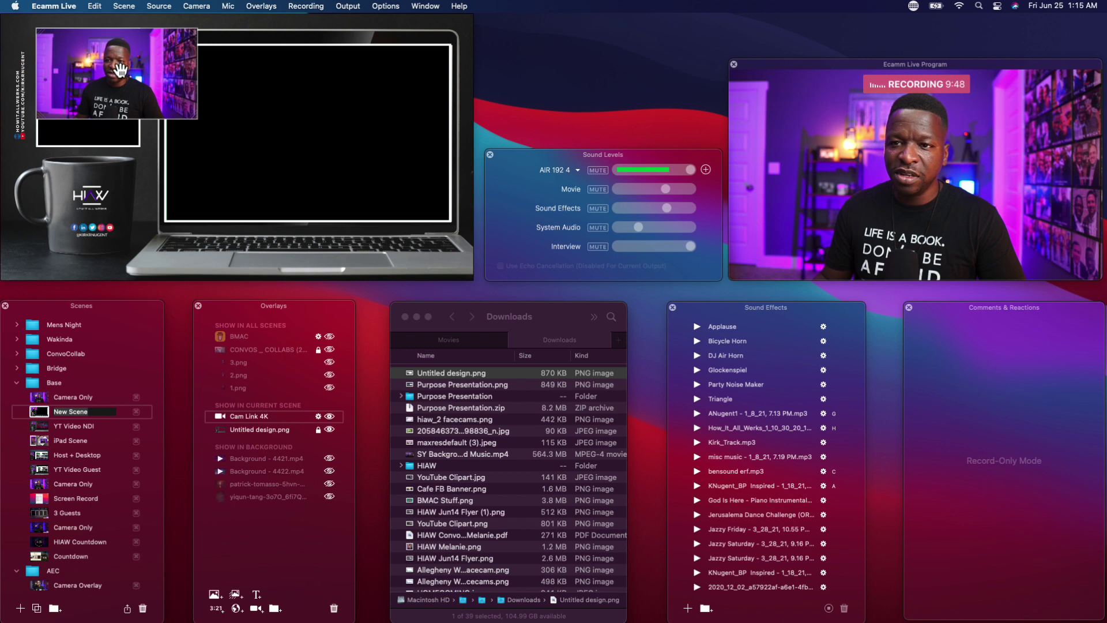
left_click_drag(197, 119, 133, 146)
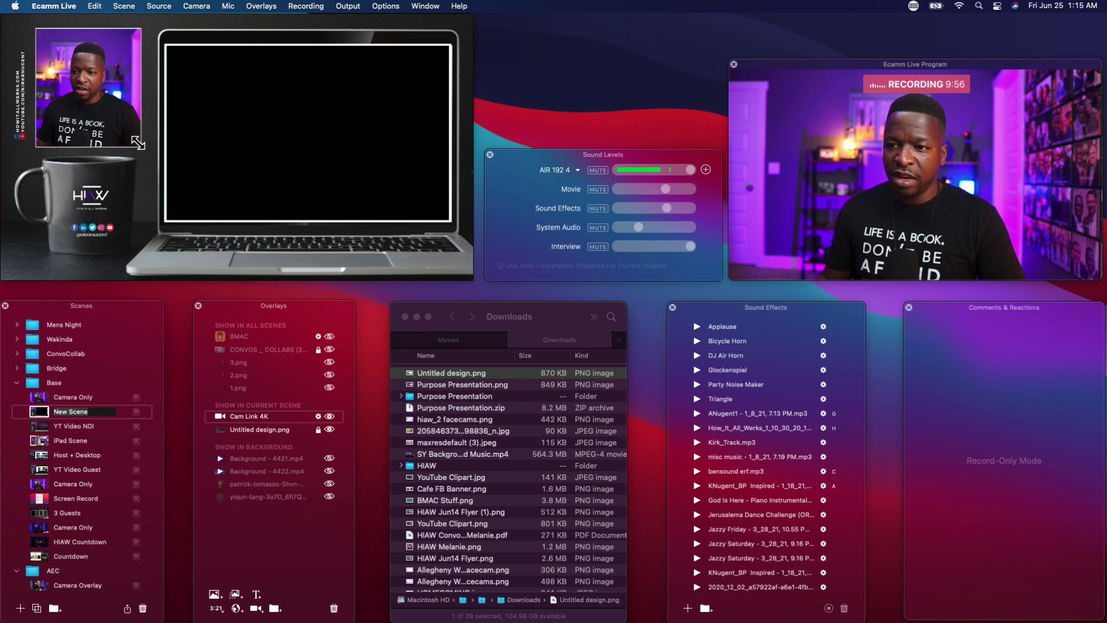
left_click_drag(139, 143, 137, 144)
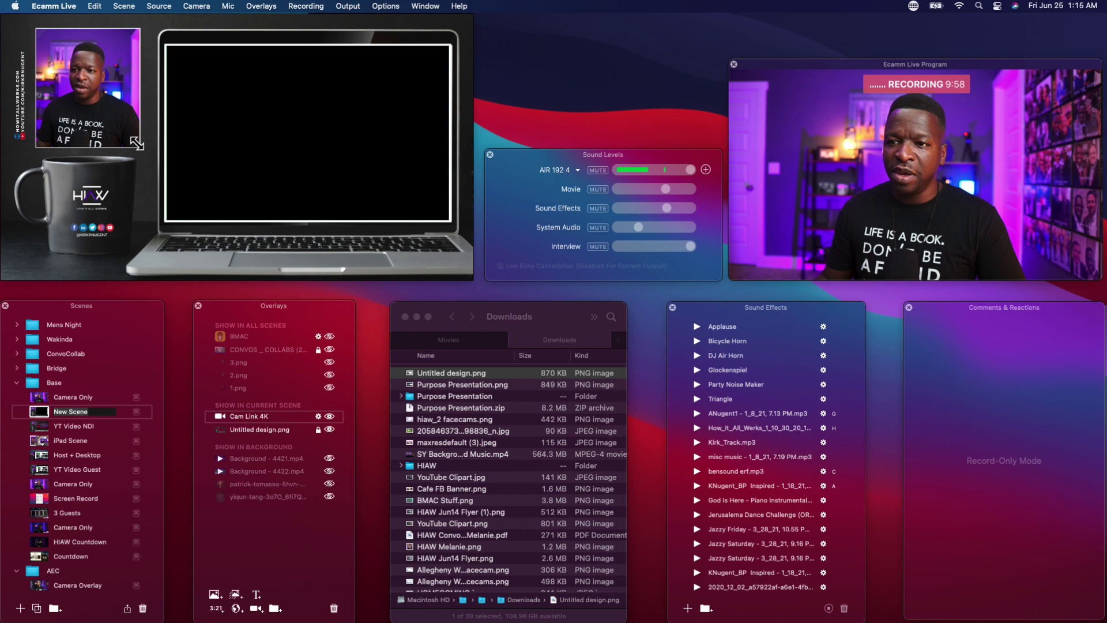
left_click_drag(40, 30, 41, 30)
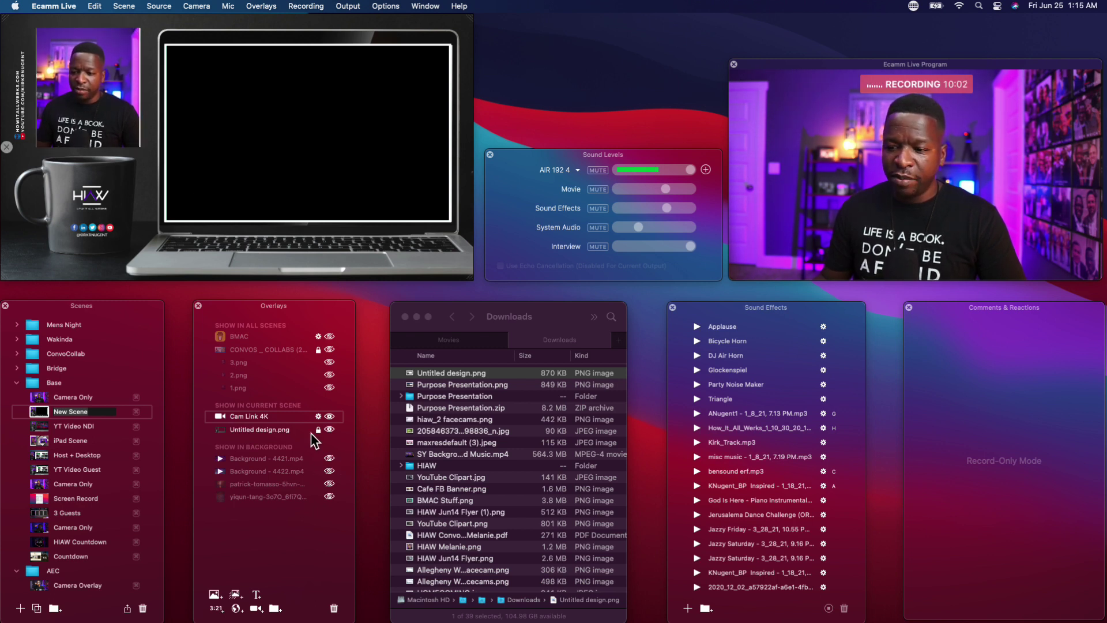
left_click_drag(282, 430, 281, 420)
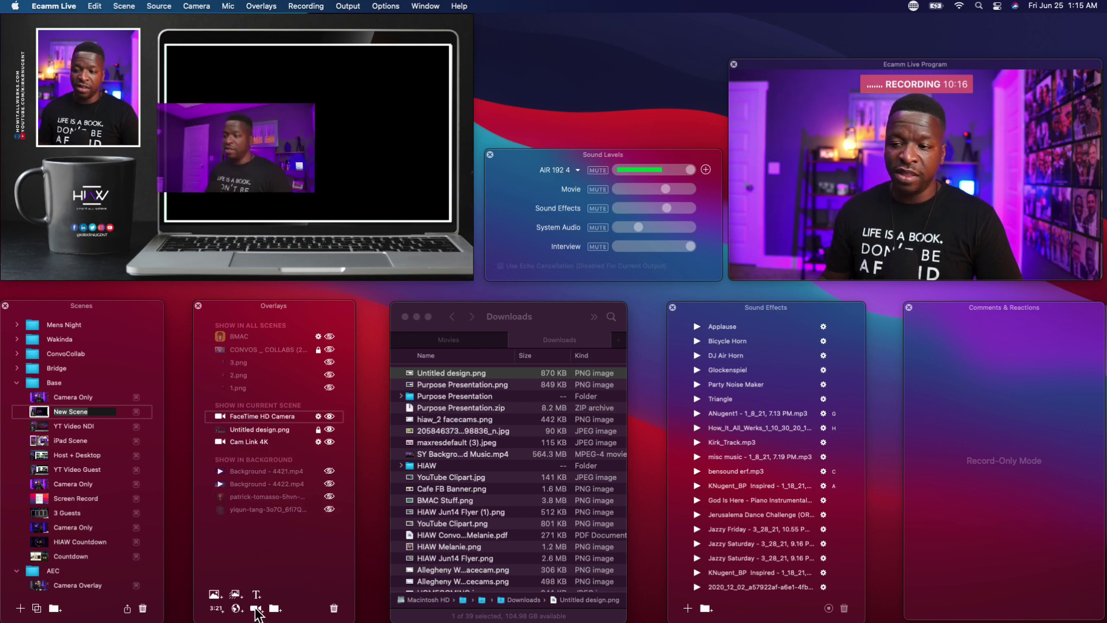
Add a second camera overlay with the NDI ScanConverter source and a Custom aspect
mouse_move(180, 159)
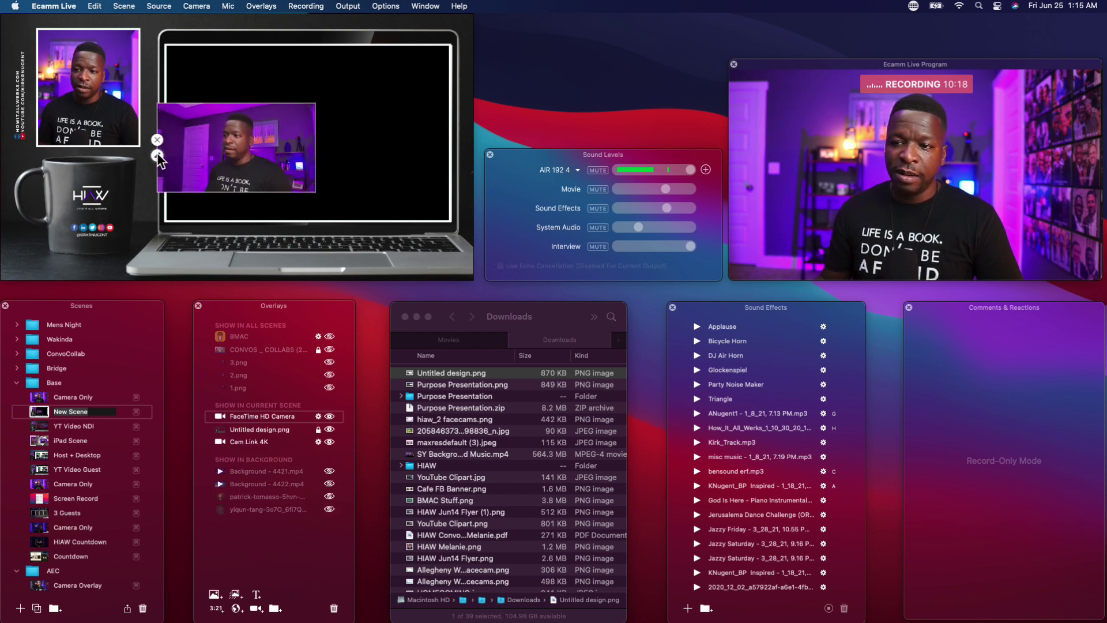
left_click(157, 155)
left_click(262, 163)
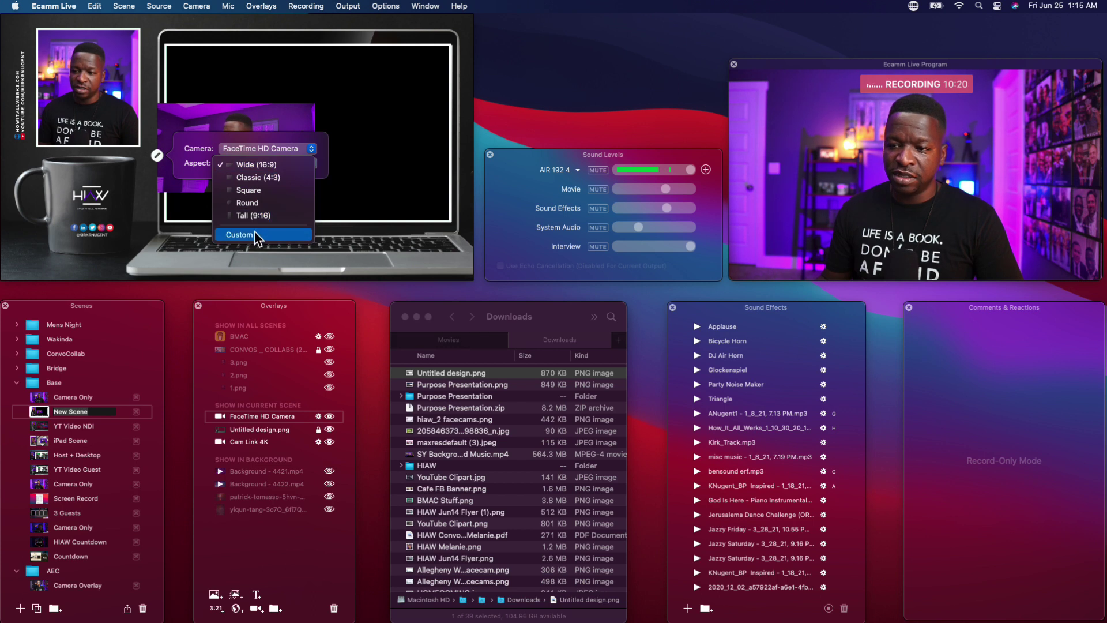
left_click(255, 236)
left_click(260, 149)
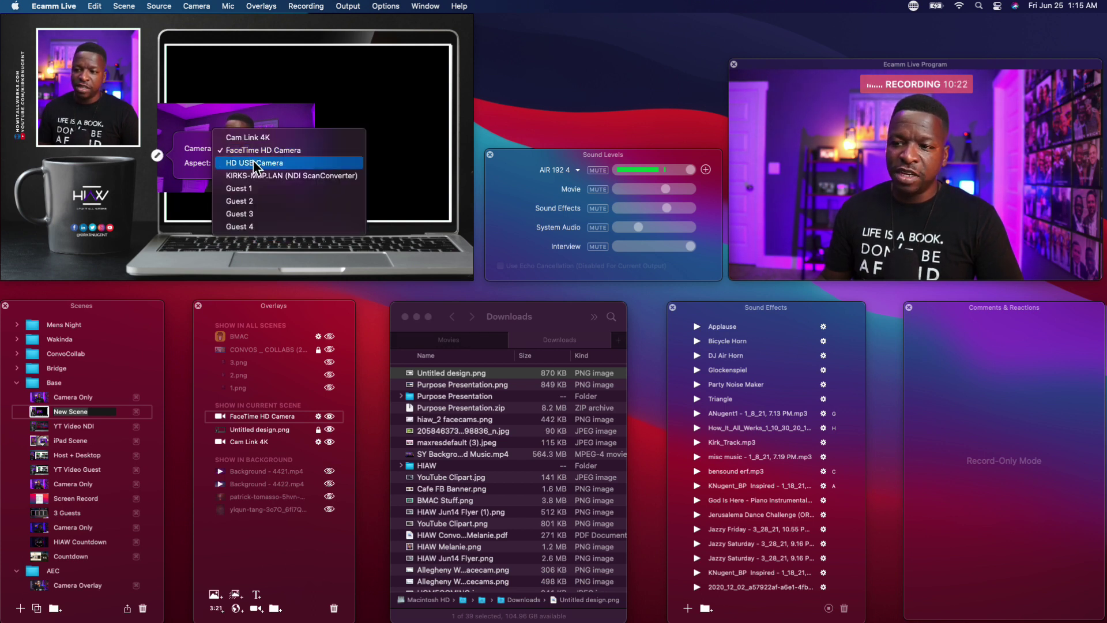
left_click(257, 175)
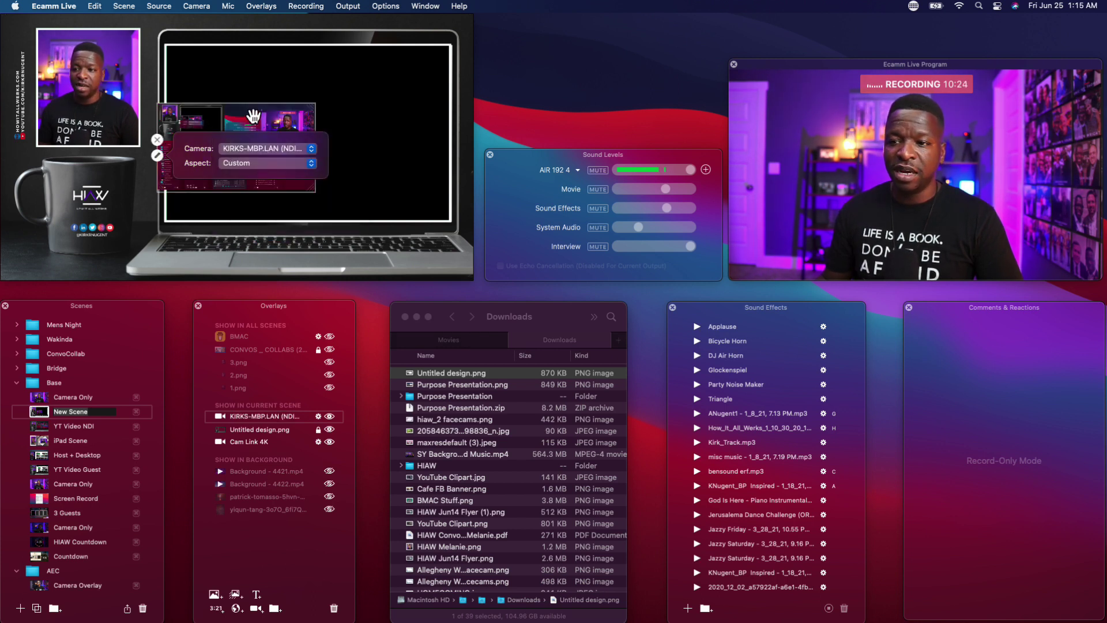
Align the NDI screen overlay with the upper-left corner of the laptop's frame and set its aspect to Wide (16:9)
left_click_drag(259, 121, 266, 62)
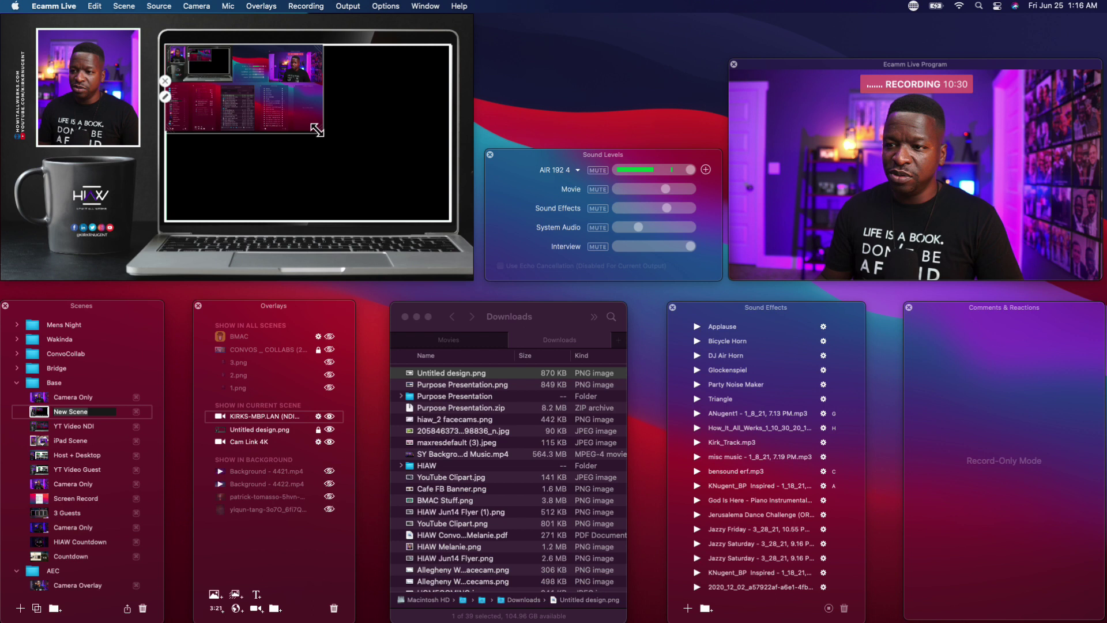
left_click_drag(317, 130, 336, 142)
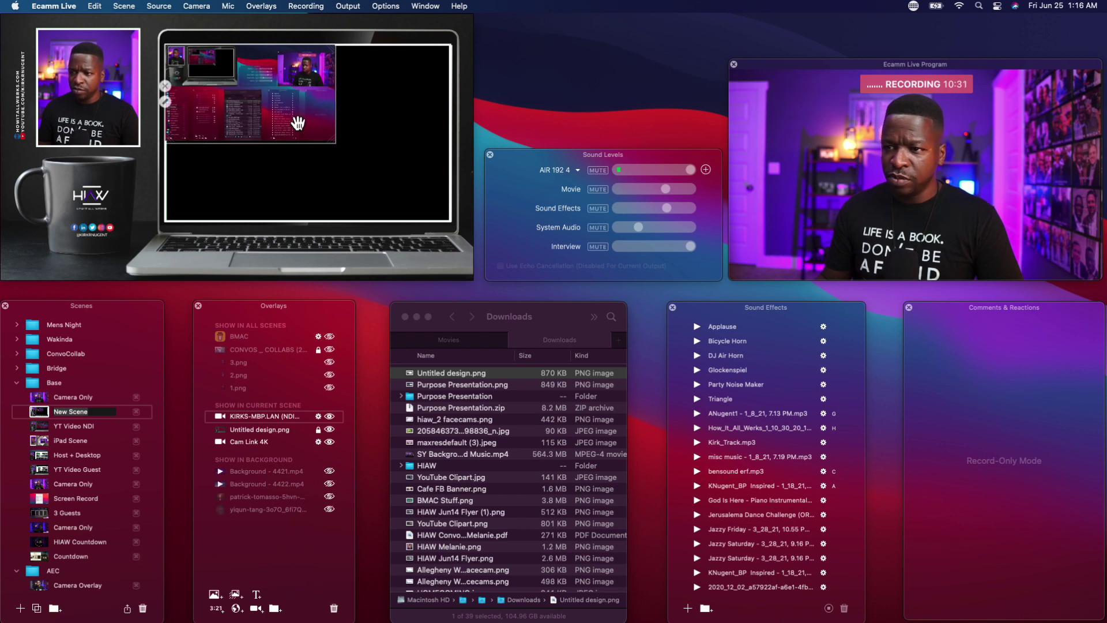
left_click(166, 102)
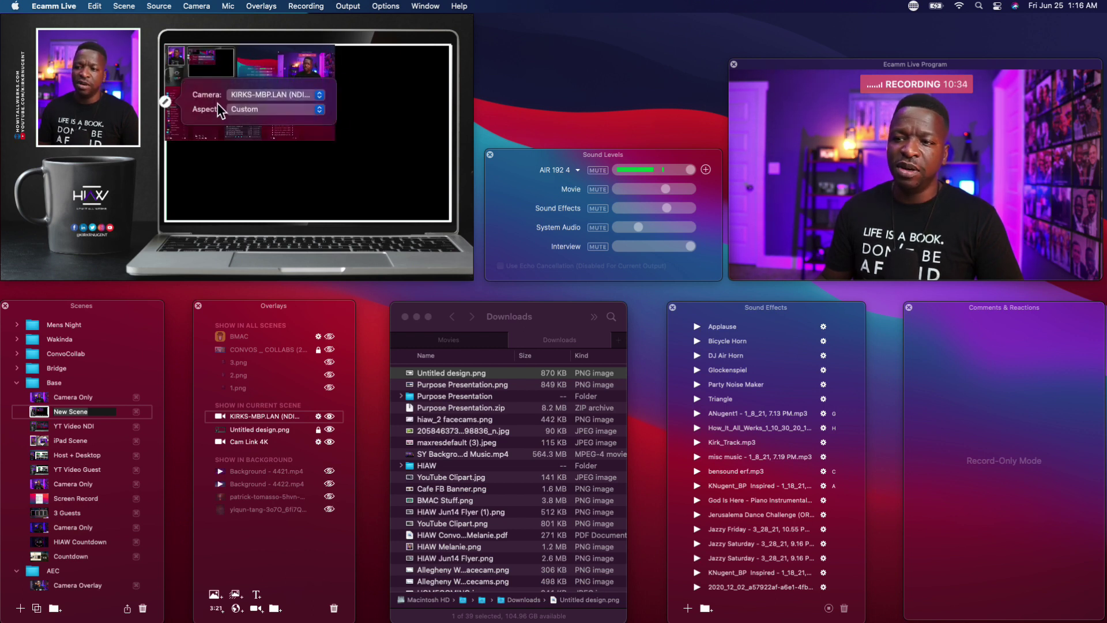
left_click(265, 109)
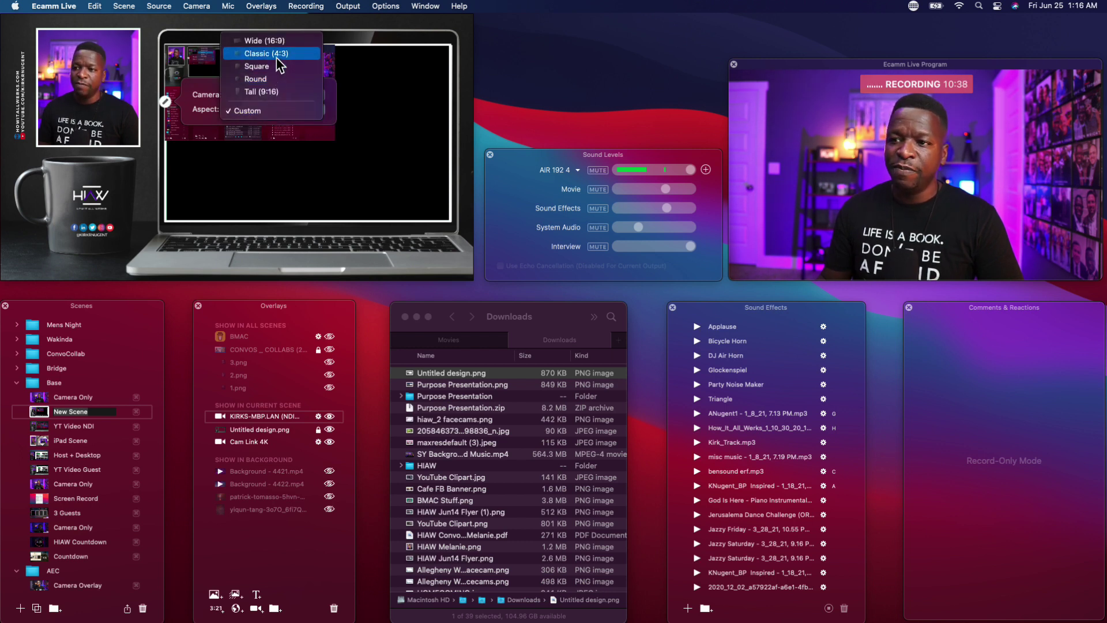
left_click(272, 41)
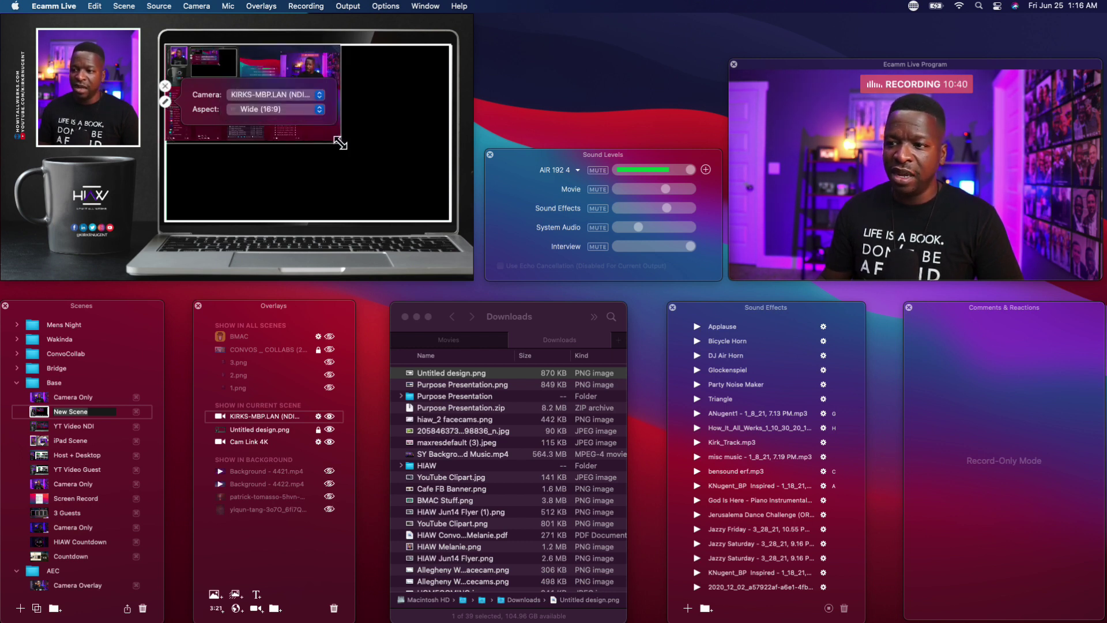
Enlarge and center the NDI overlay to fill the laptop screen's width, lock it and place it behind Untitled design.png
left_click_drag(340, 143, 446, 209)
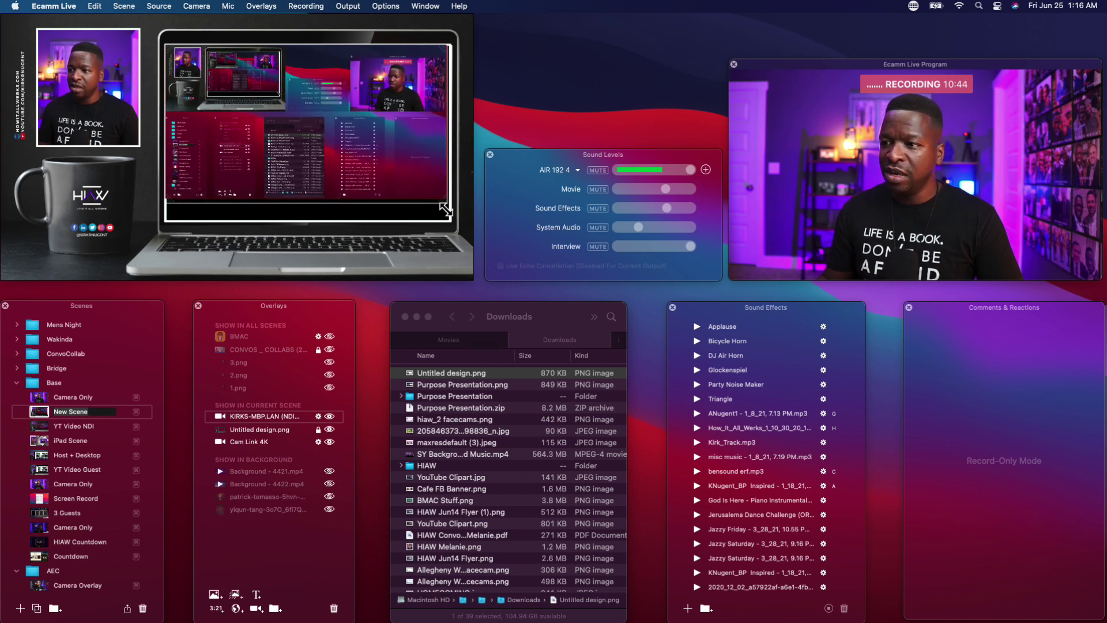
left_click_drag(445, 209, 451, 213)
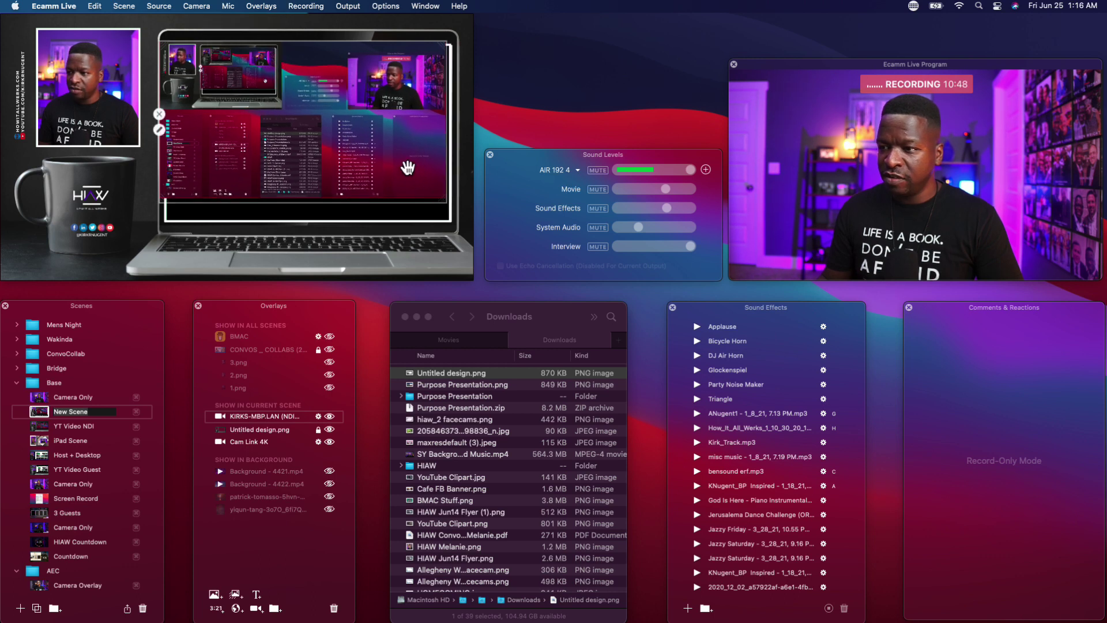
left_click_drag(408, 172, 444, 206)
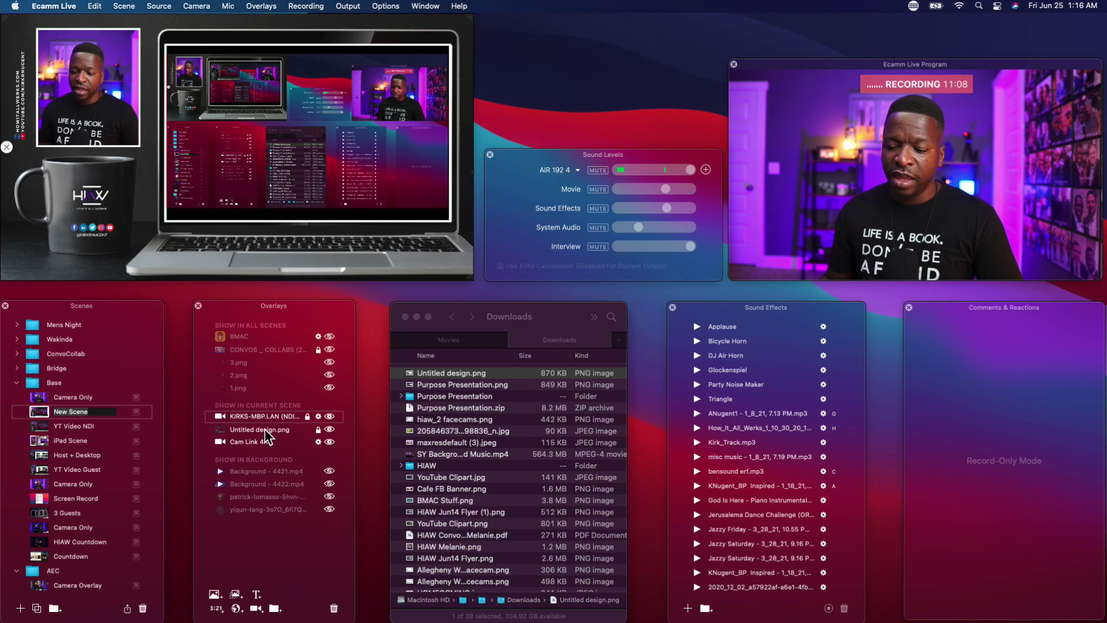
left_click_drag(267, 436, 269, 423)
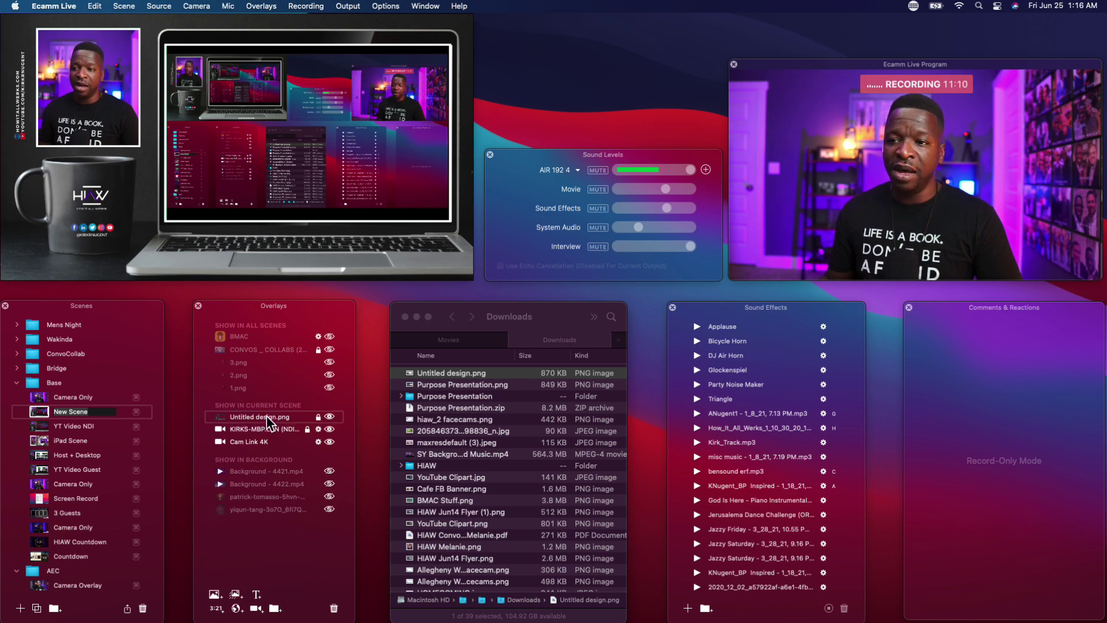